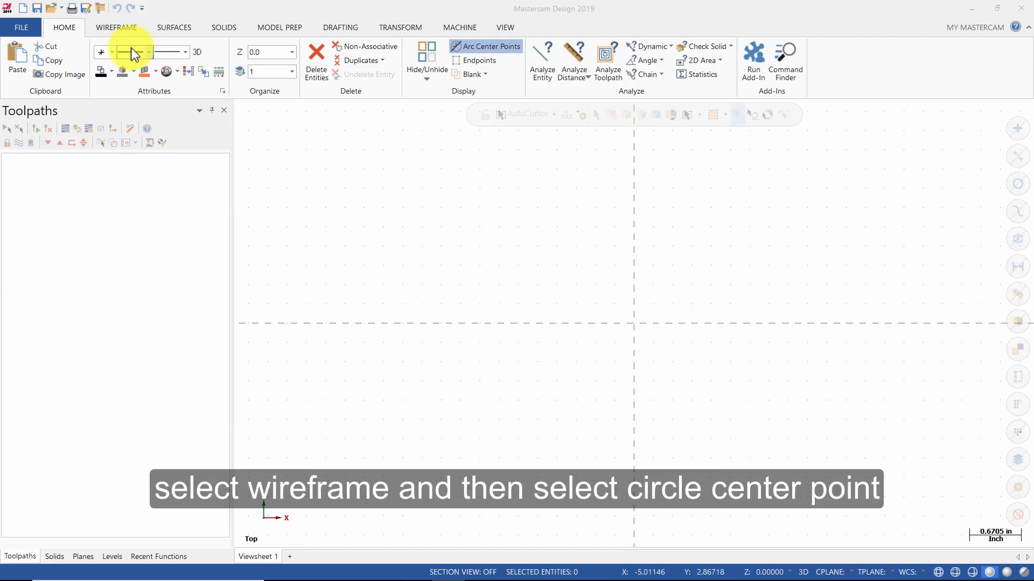
Step: Create a circle by center point with a locked radius of 1, centered at -1.25,0
click(115, 29)
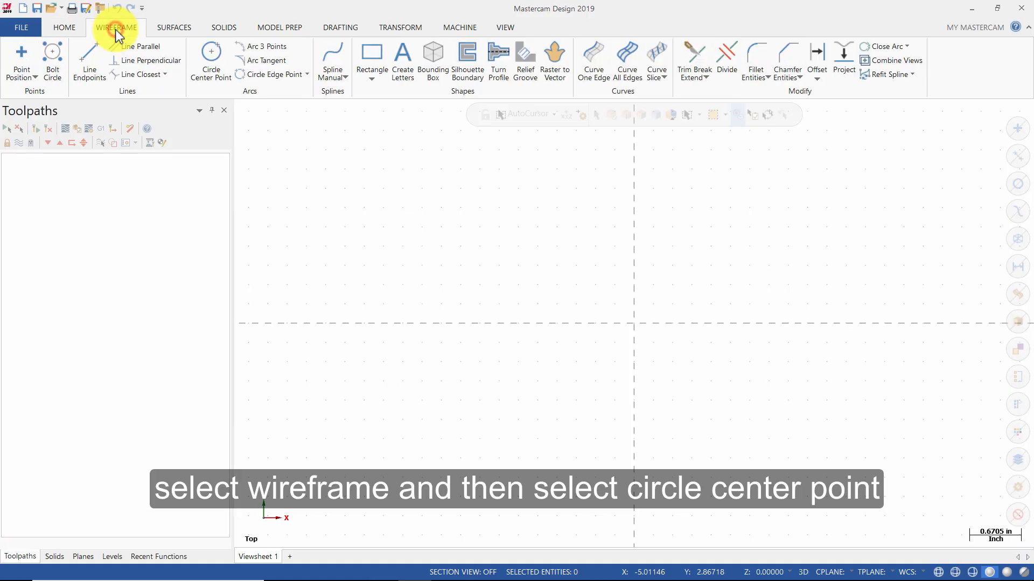
click(211, 56)
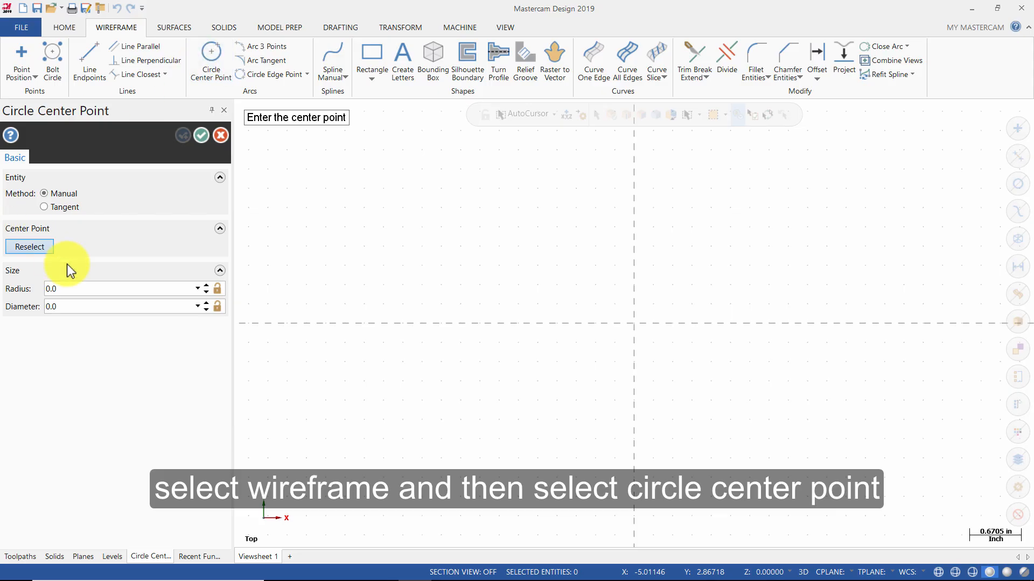
click(81, 286)
text(1)
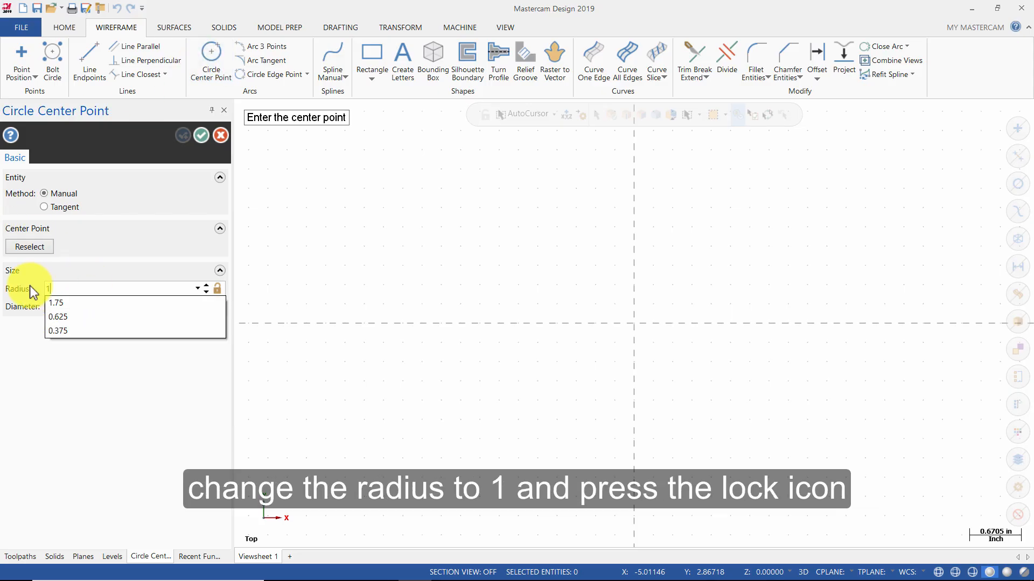
click(217, 289)
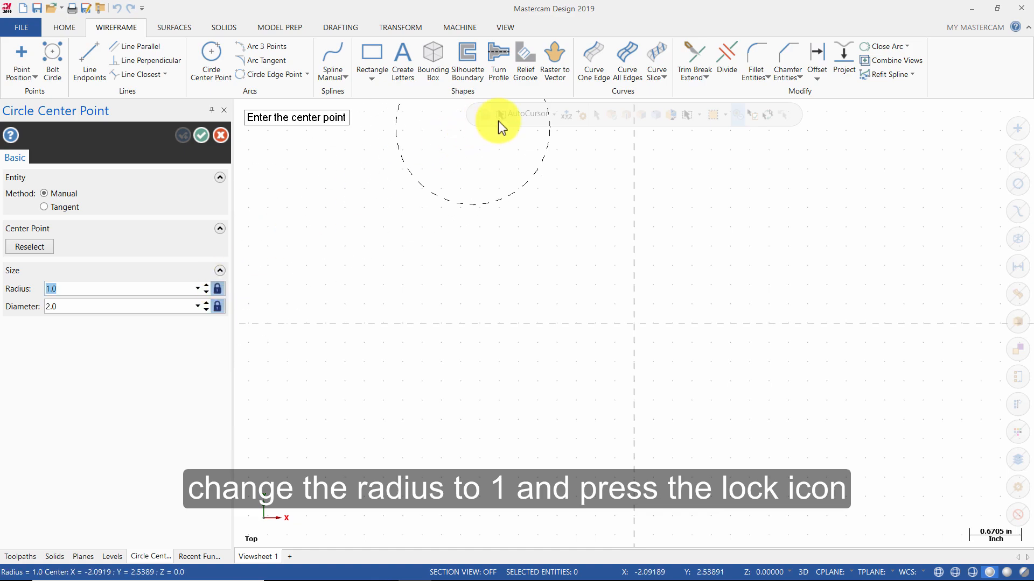
click(567, 115)
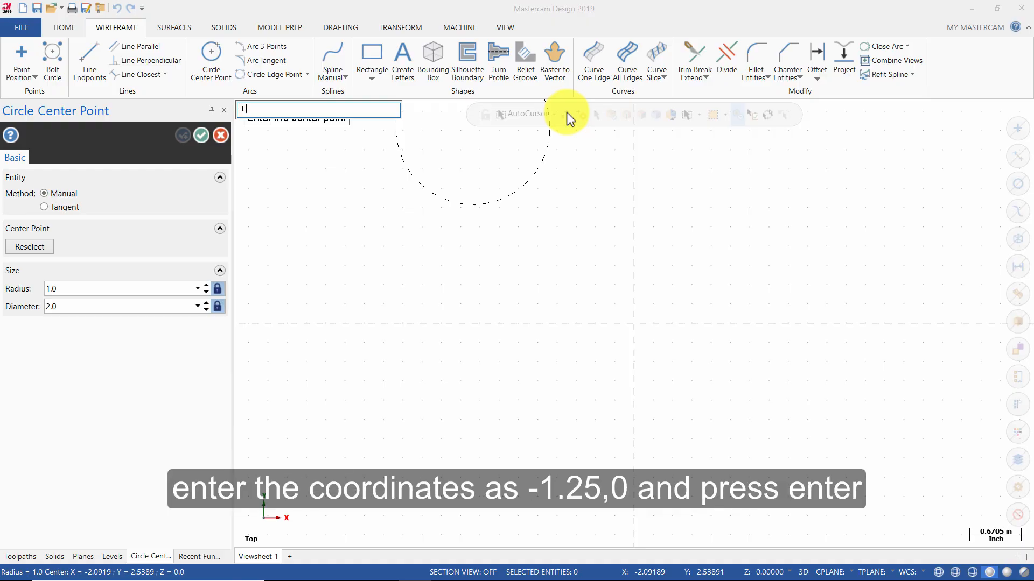
text(-1.25,0)
key(Return)
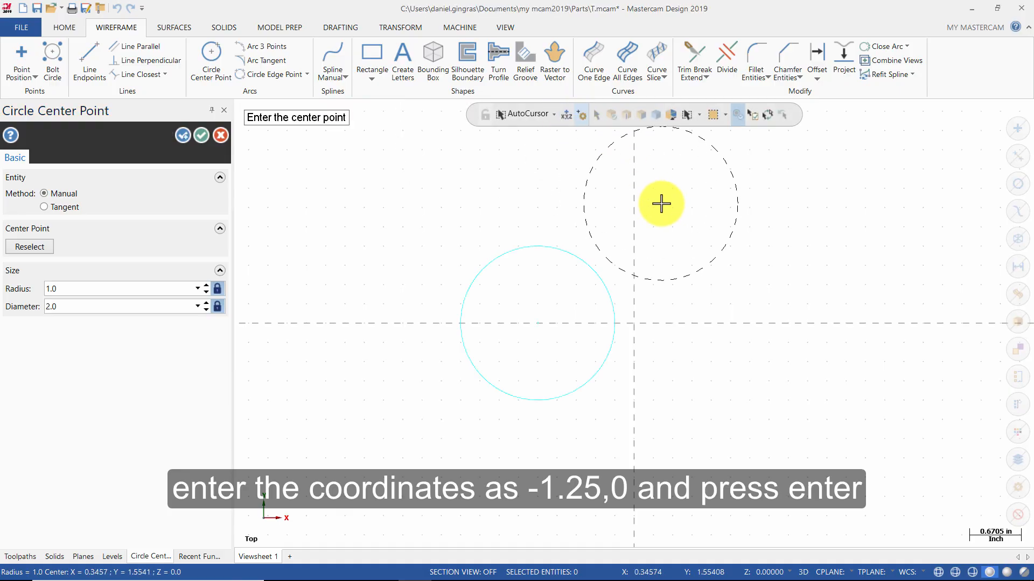
Step: Add a second circle with the same locked radius, centered at 1.25,0, and finish the circle command
click(567, 118)
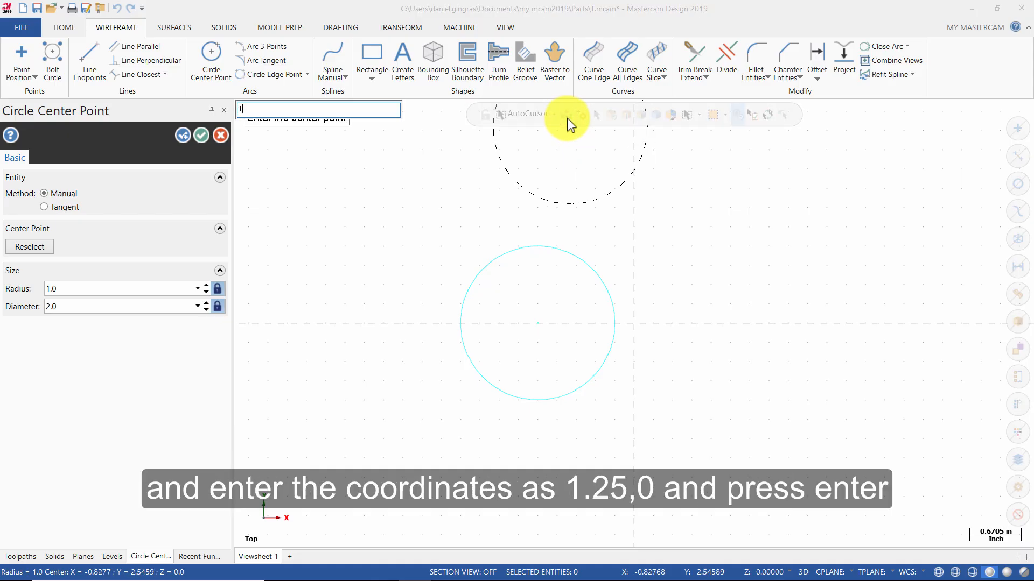
text(1.25,0)
key(Return)
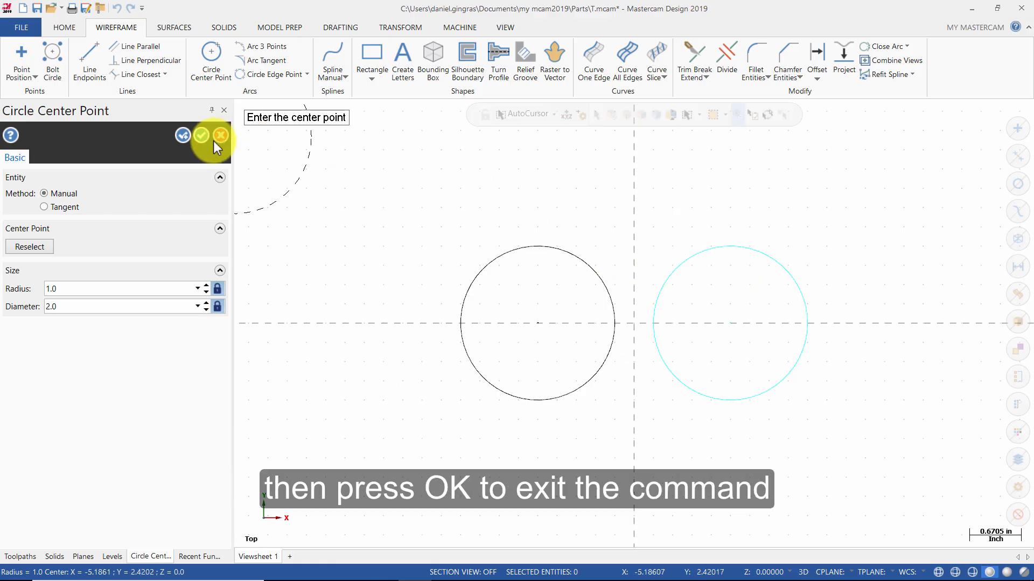
click(199, 137)
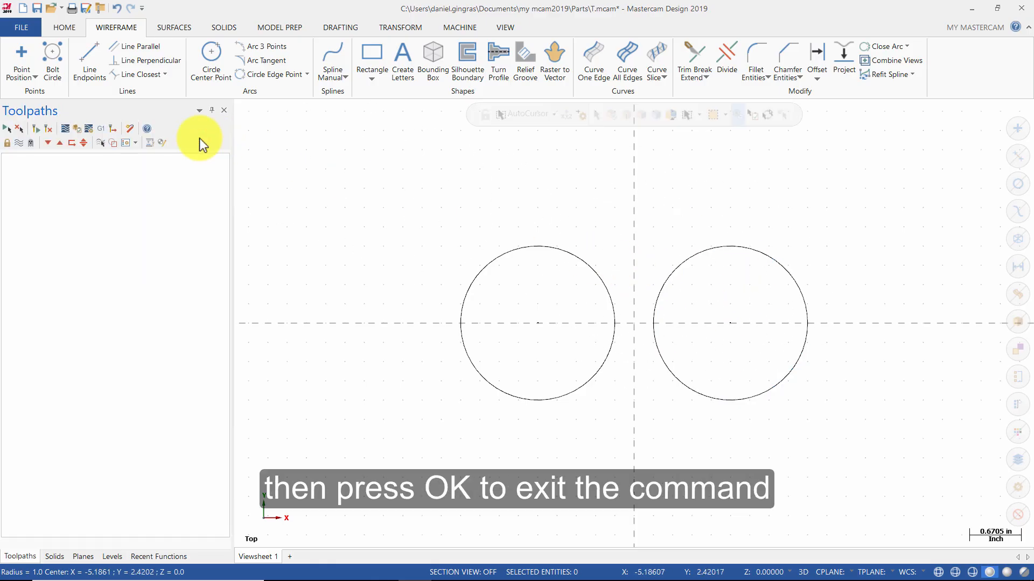
Step: Draw a freeform tangent line joining the upper sides of the two circles
click(88, 71)
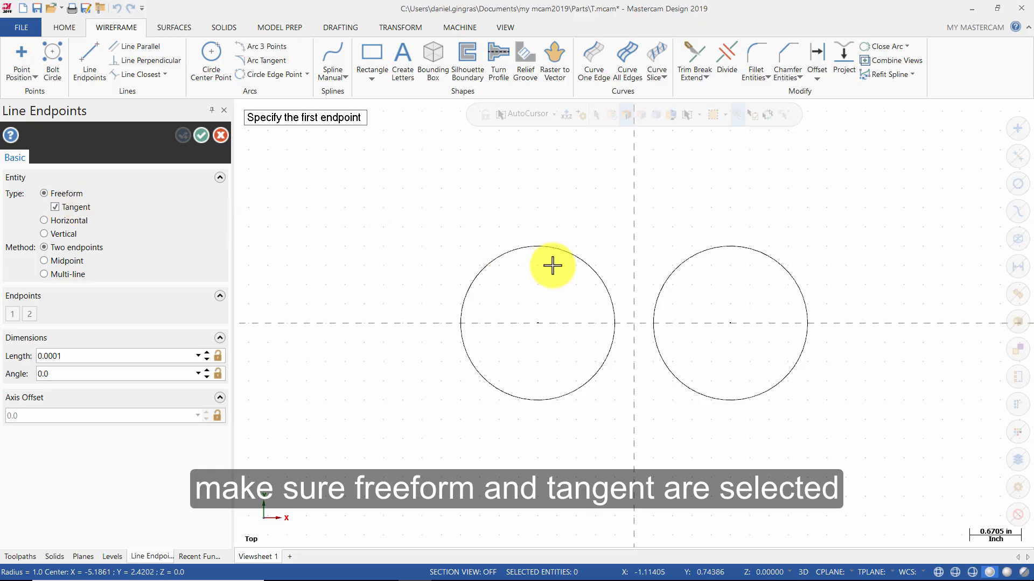
click(569, 252)
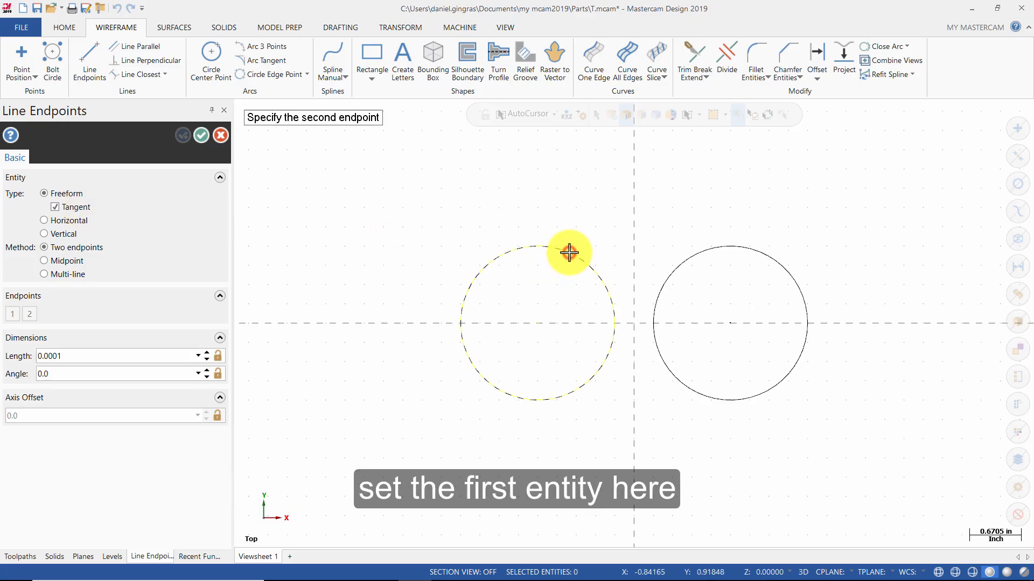
click(712, 255)
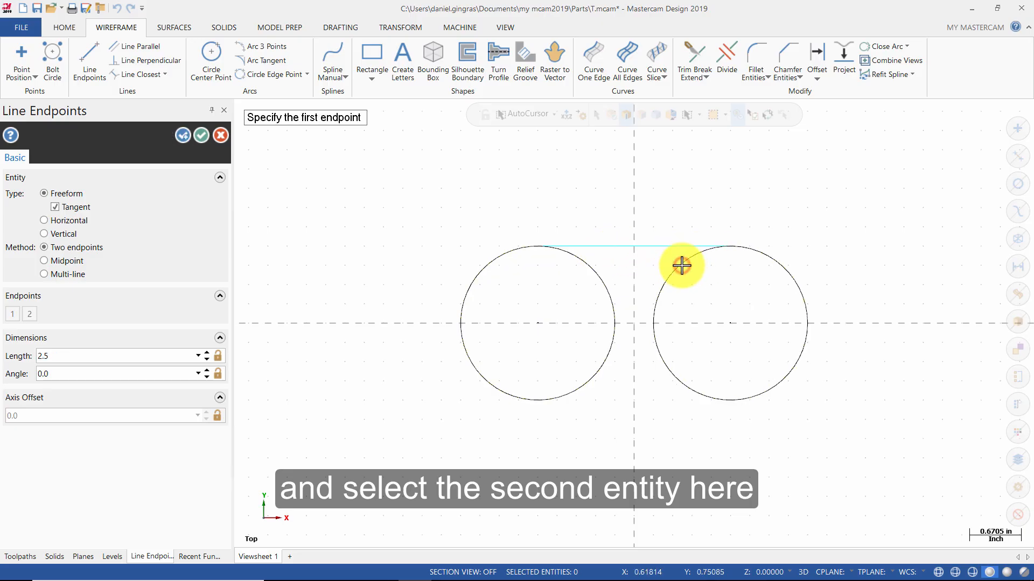
click(203, 136)
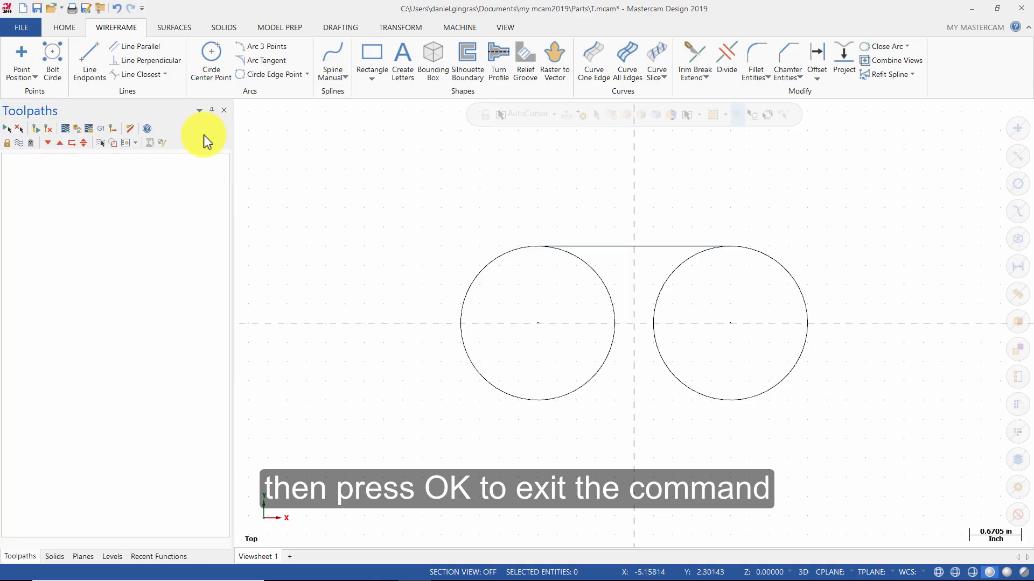
Step: Create a line parallel to the upper tangent line, offset 1.7 below it
click(145, 47)
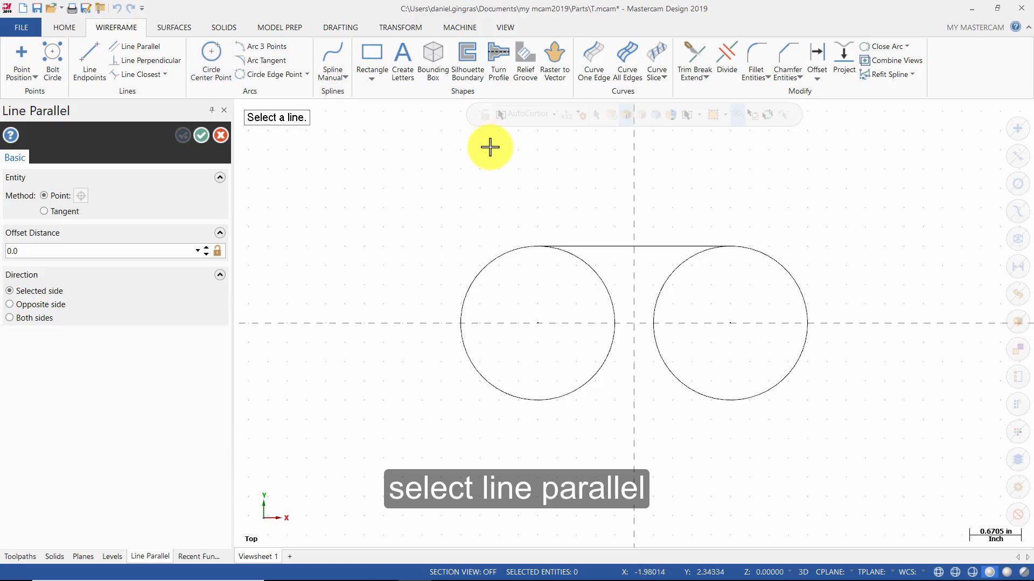
click(625, 247)
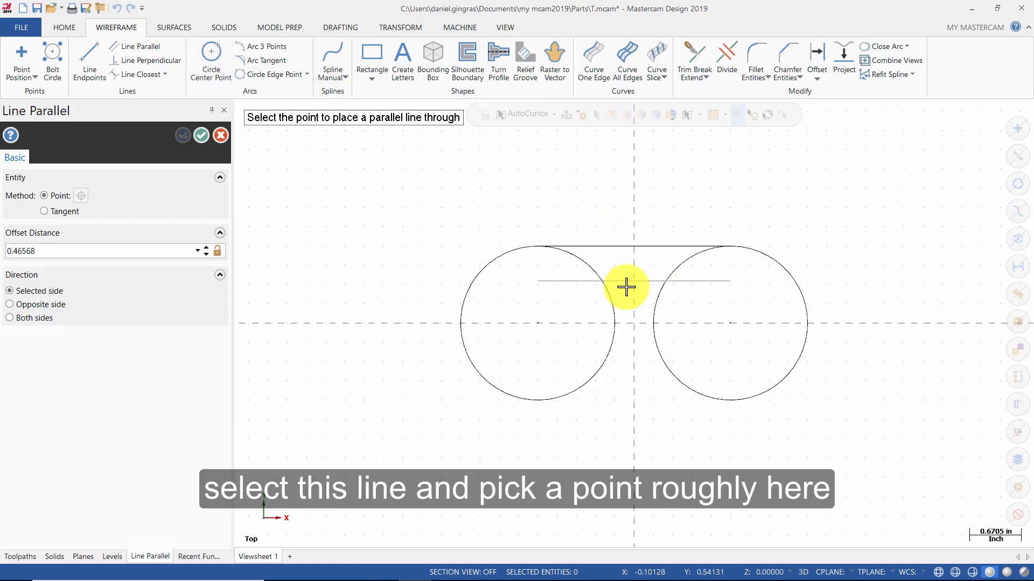
click(627, 308)
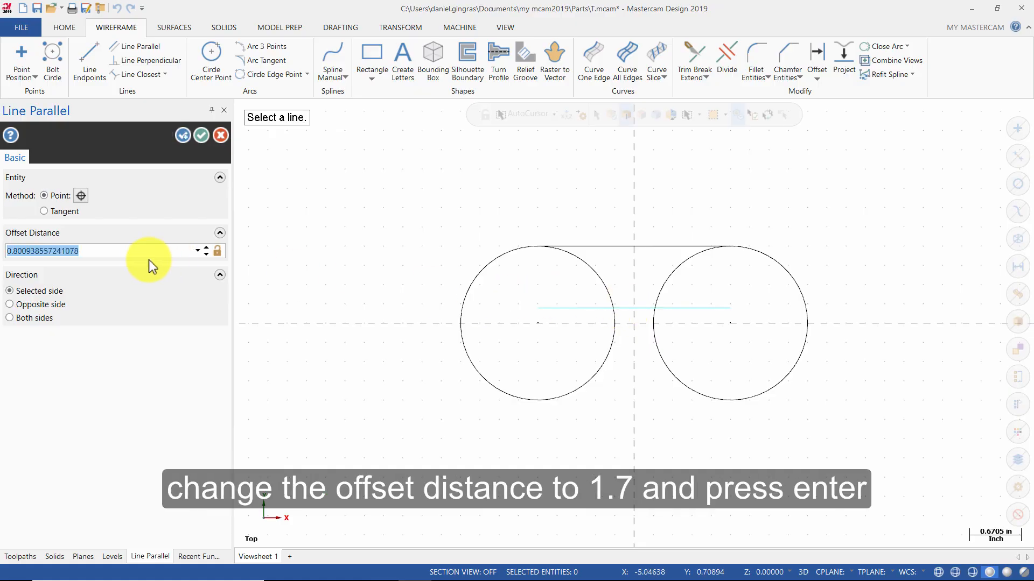
text(1.7)
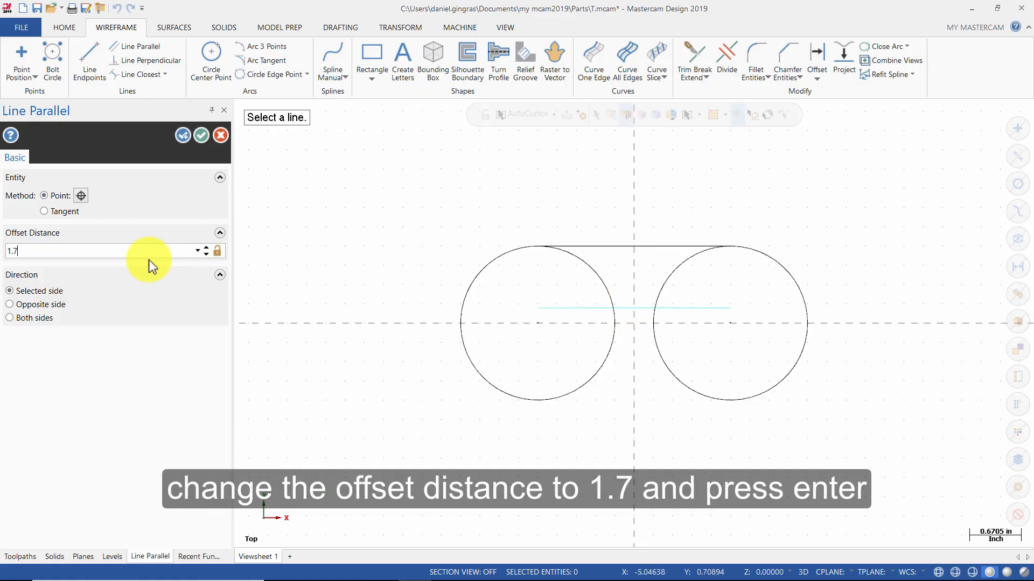
key(Return)
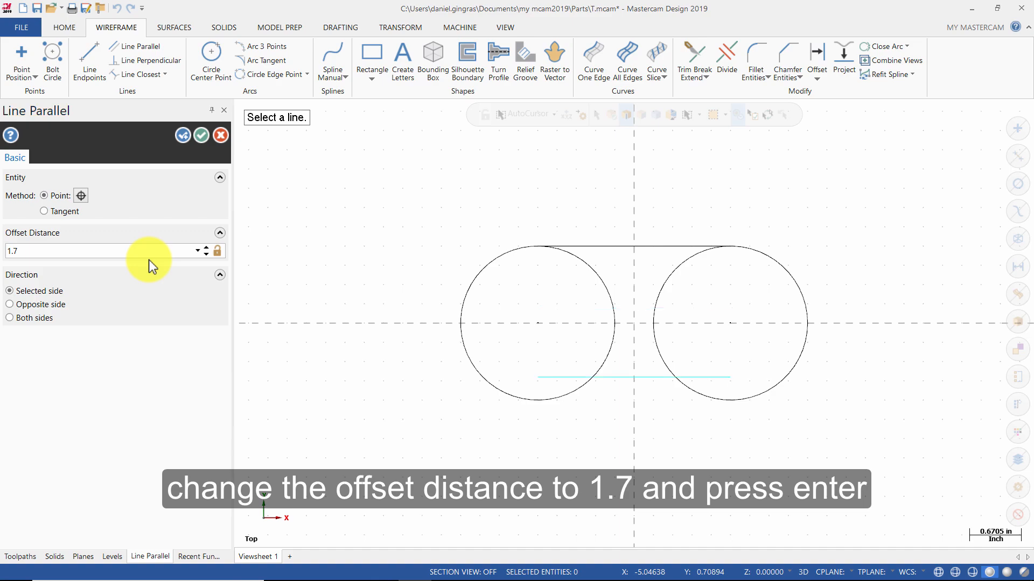
click(201, 138)
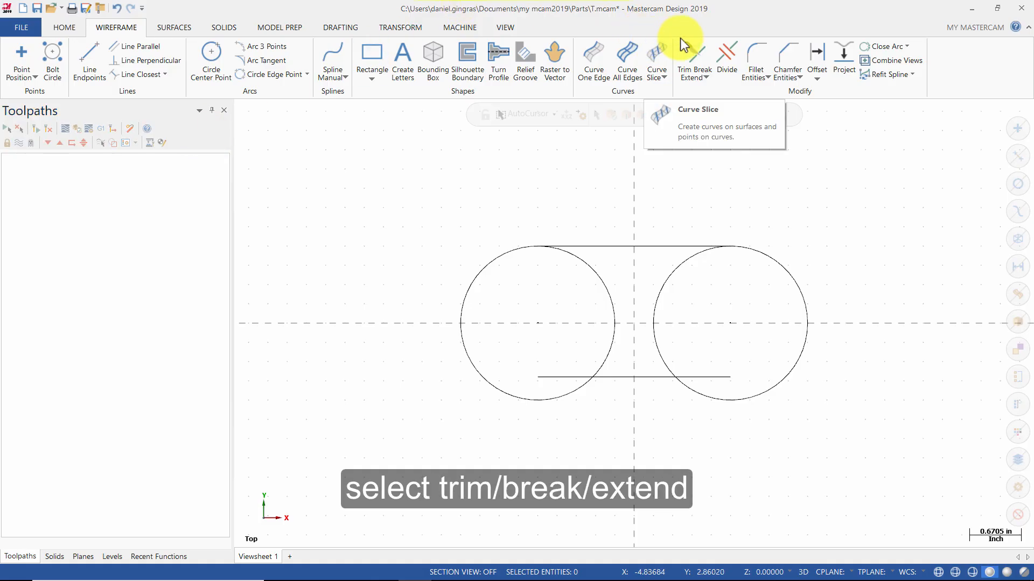
Step: Trim the upper line, lower line and left circle together with the Trim 3 entities method, keeping the circle's outer arc
click(692, 51)
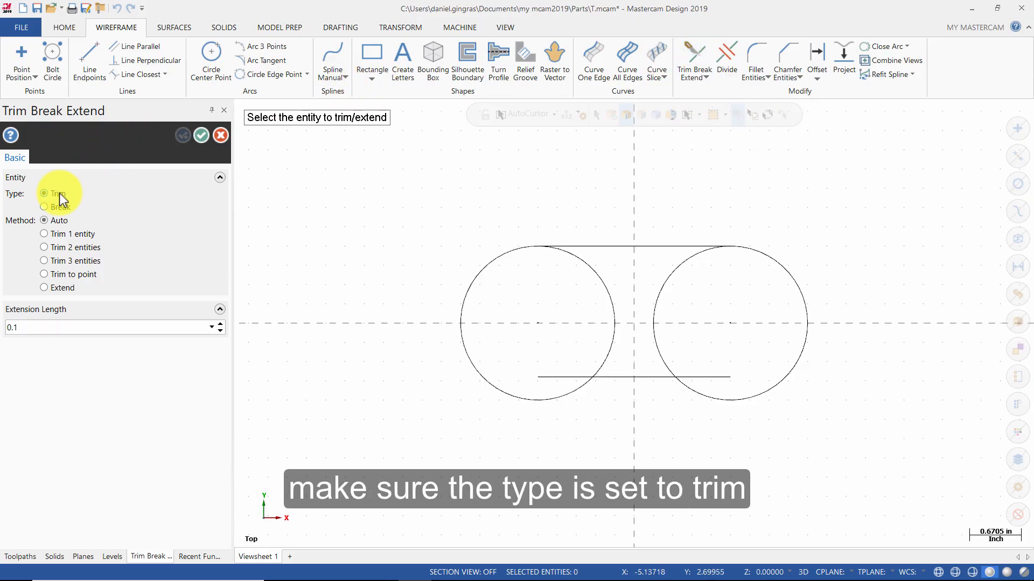
click(66, 261)
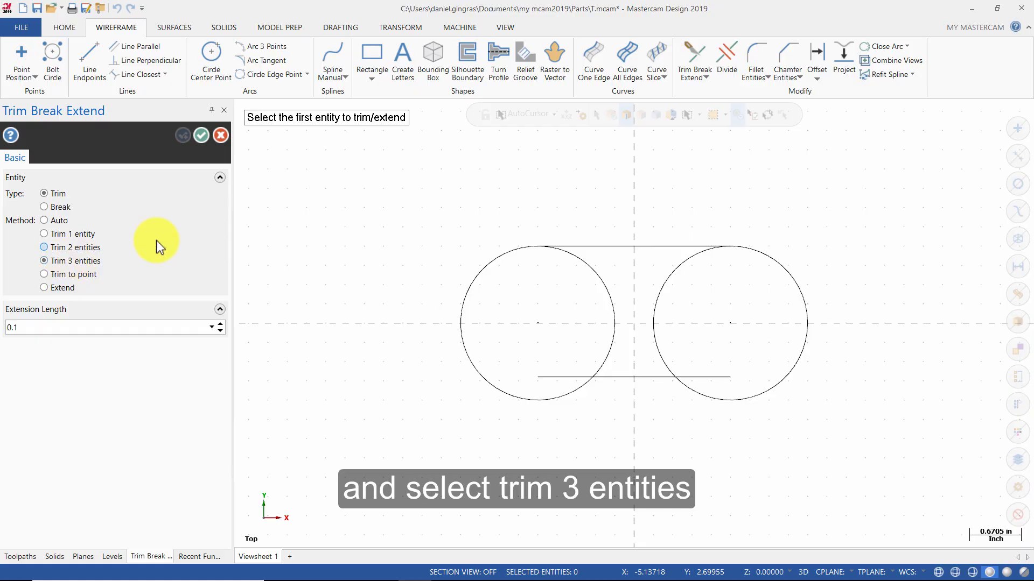
click(628, 248)
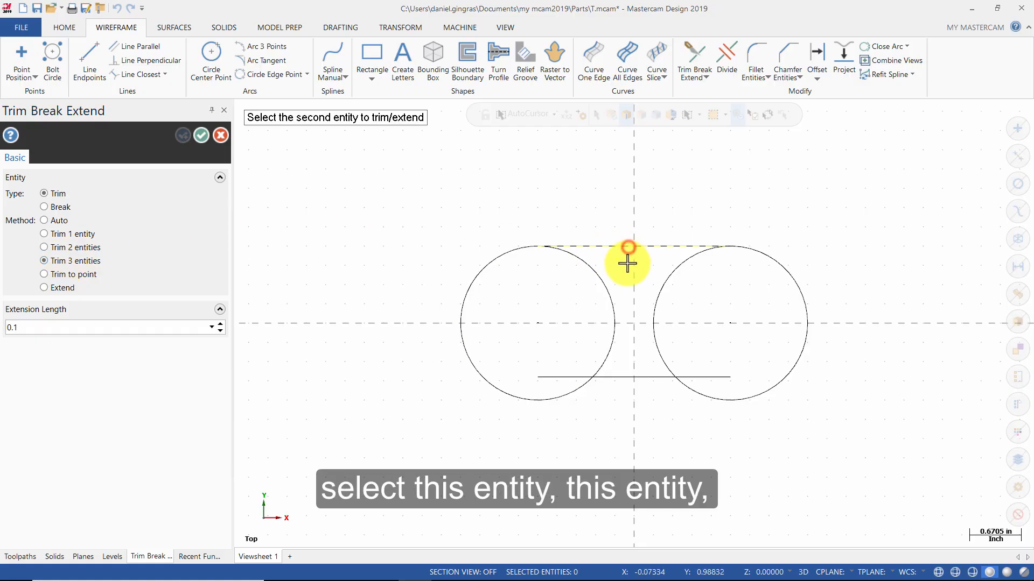
click(624, 377)
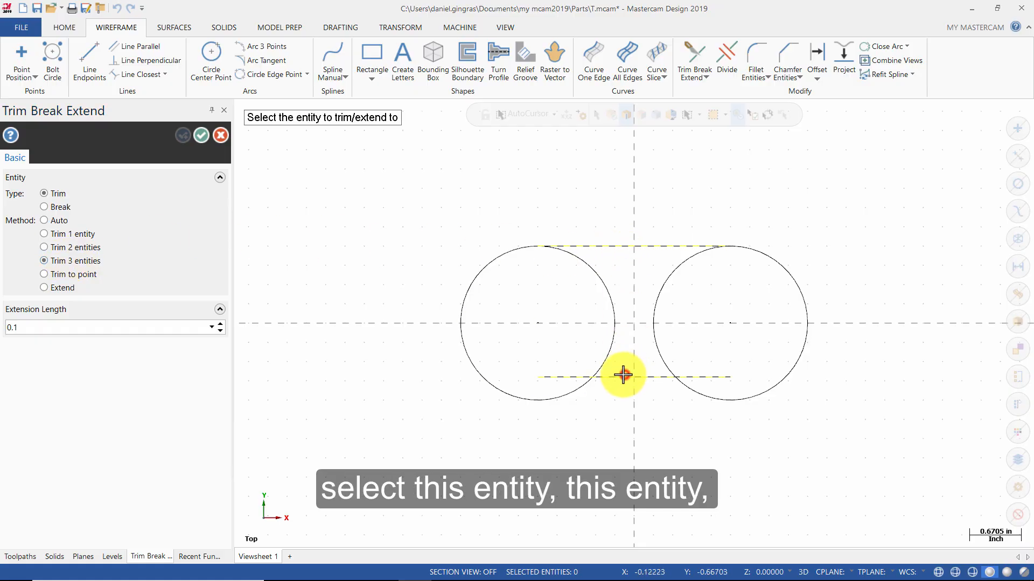
click(457, 320)
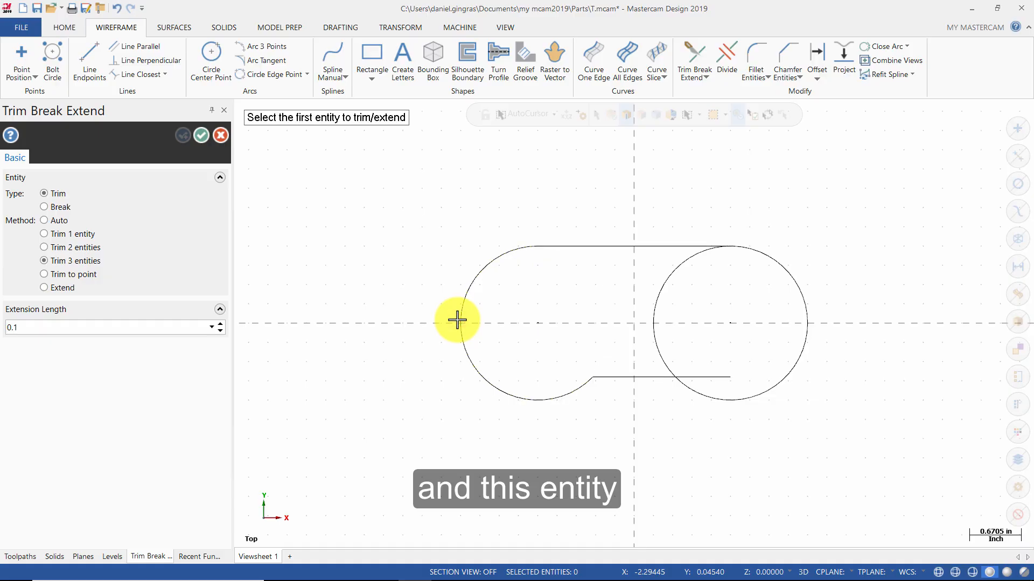
Step: Trim the two horizontal lines and the right circle as three entities, keeping its outer arc, and finish trimming
click(657, 246)
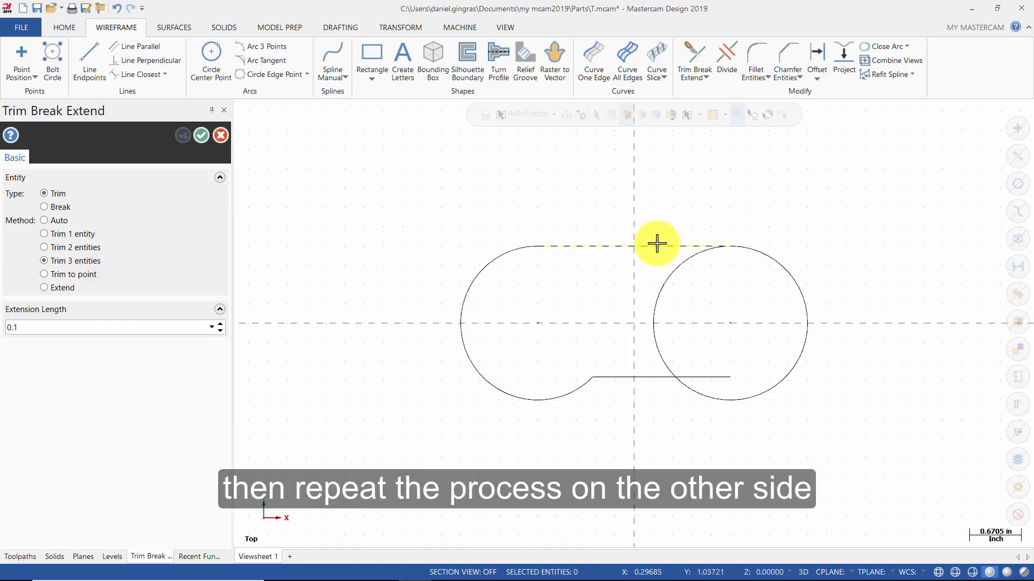
click(647, 377)
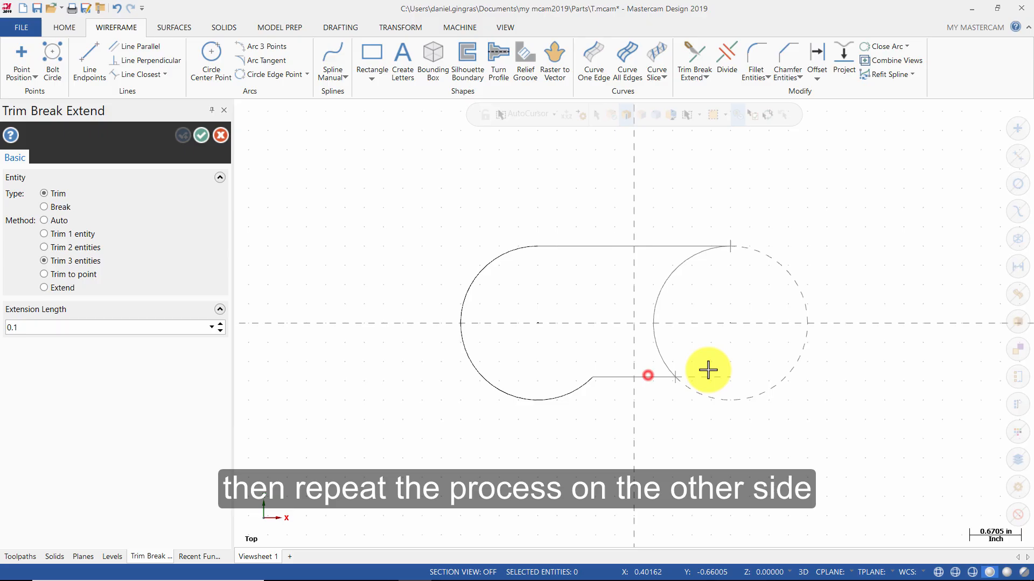
click(806, 318)
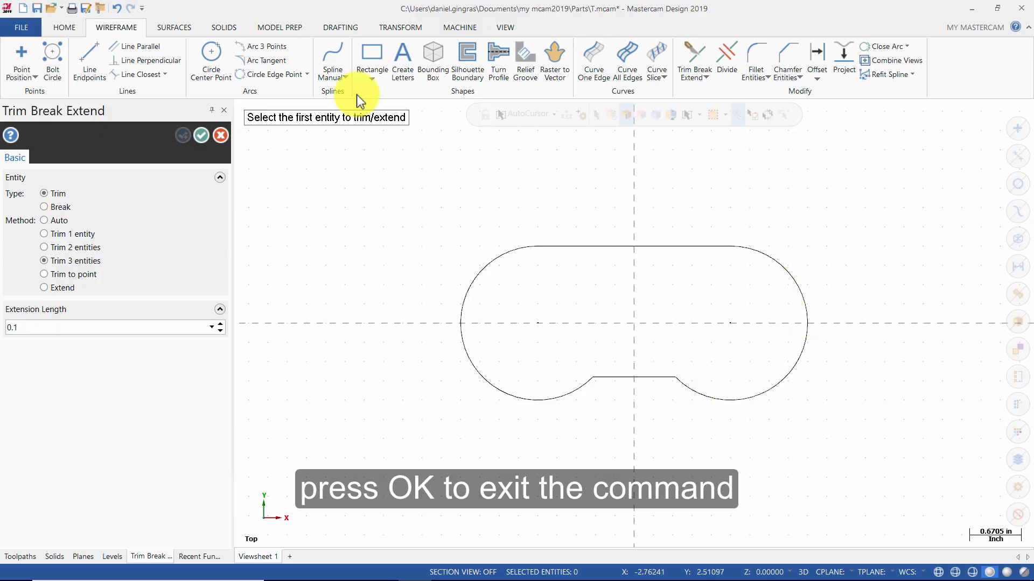
click(204, 135)
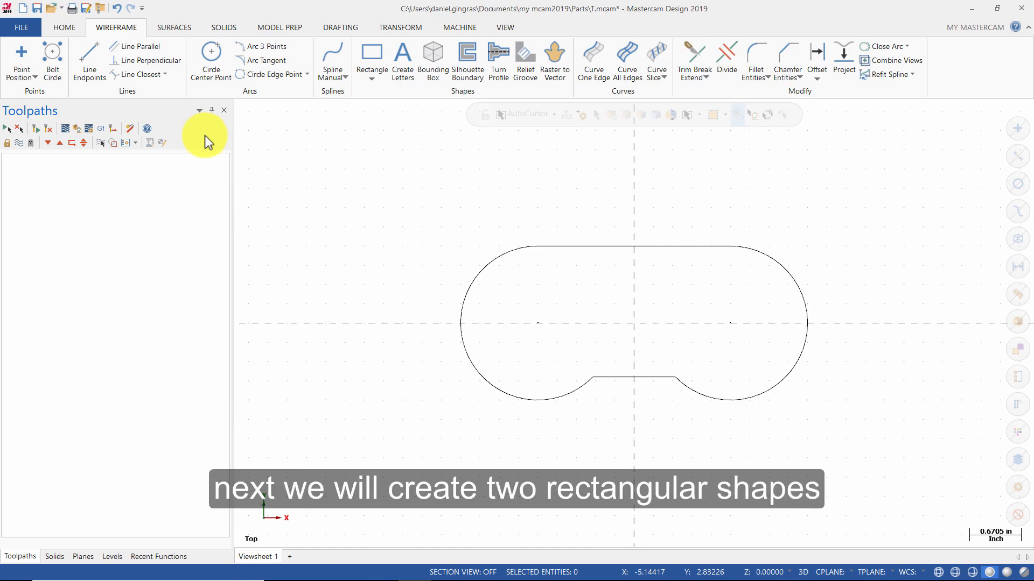
Step: Create a rectangular shape 0.275 wide and 0.75 high, with its middle origin on the left arc's center point
click(371, 79)
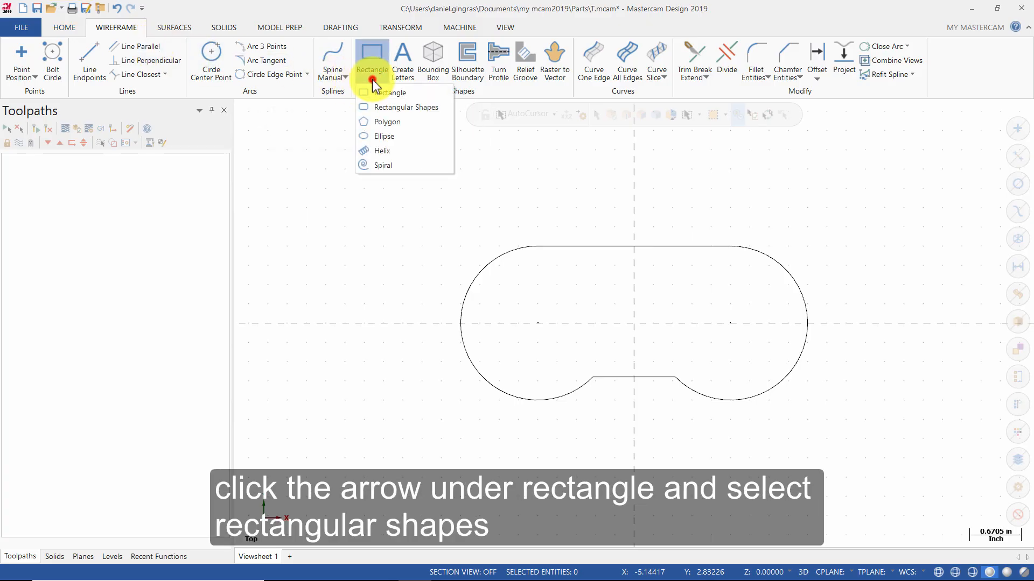
click(382, 108)
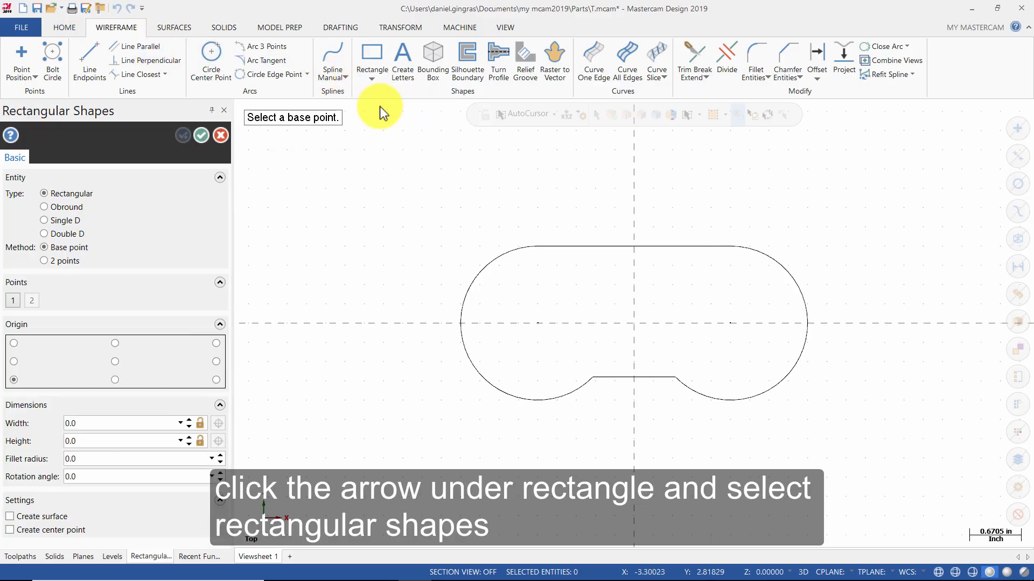
click(116, 362)
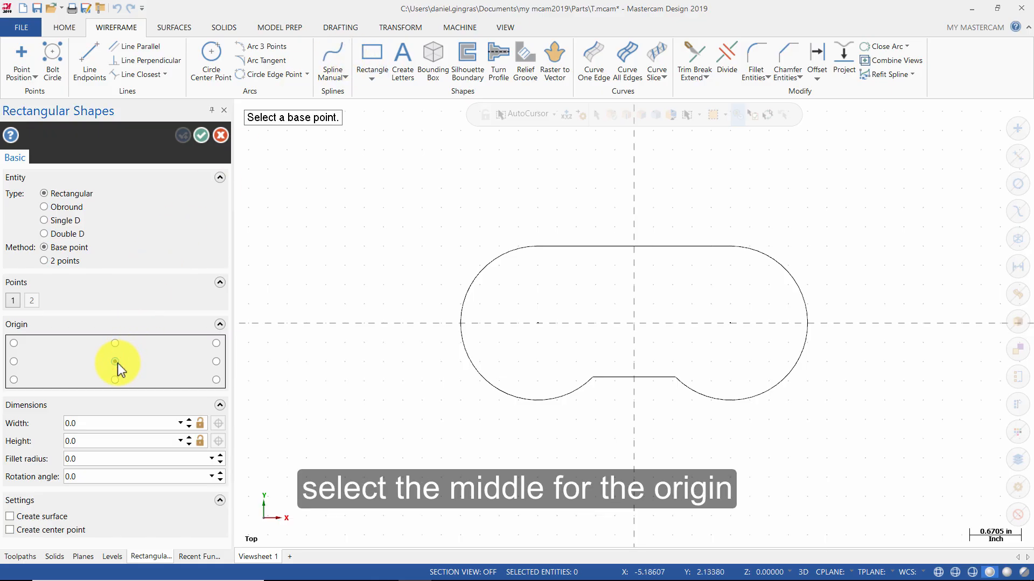
click(103, 422)
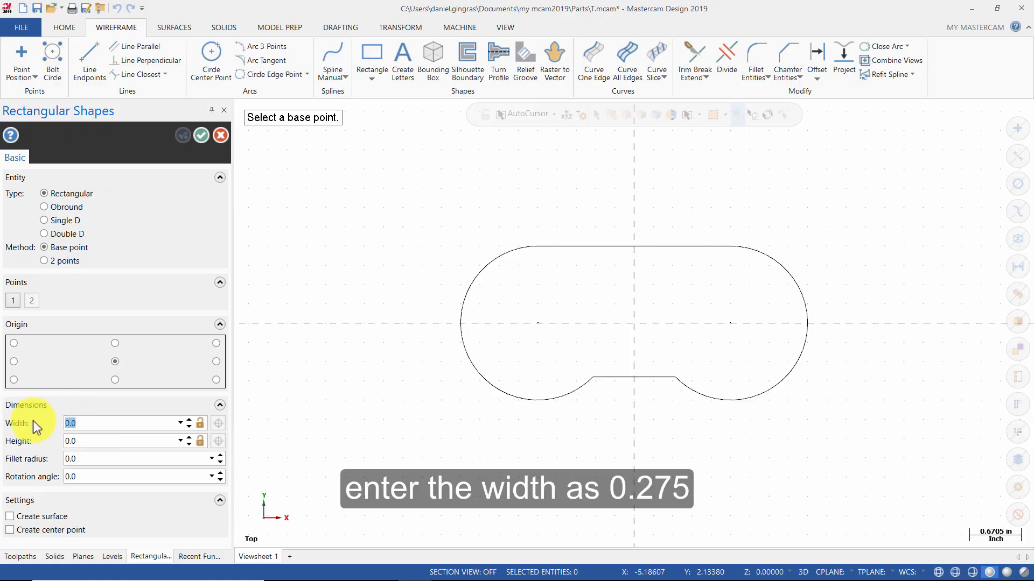
text(.275)
click(104, 443)
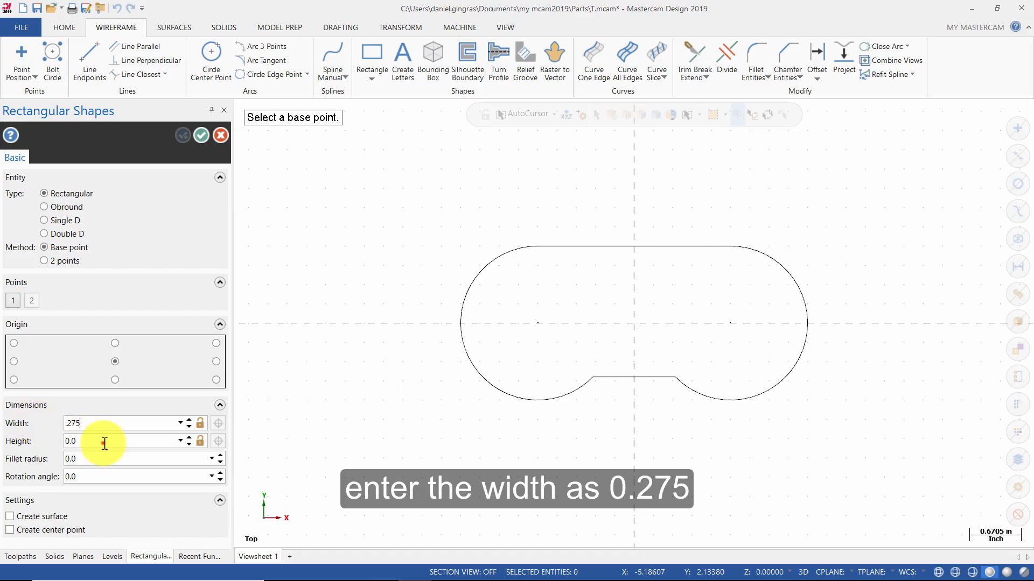
text(.7)
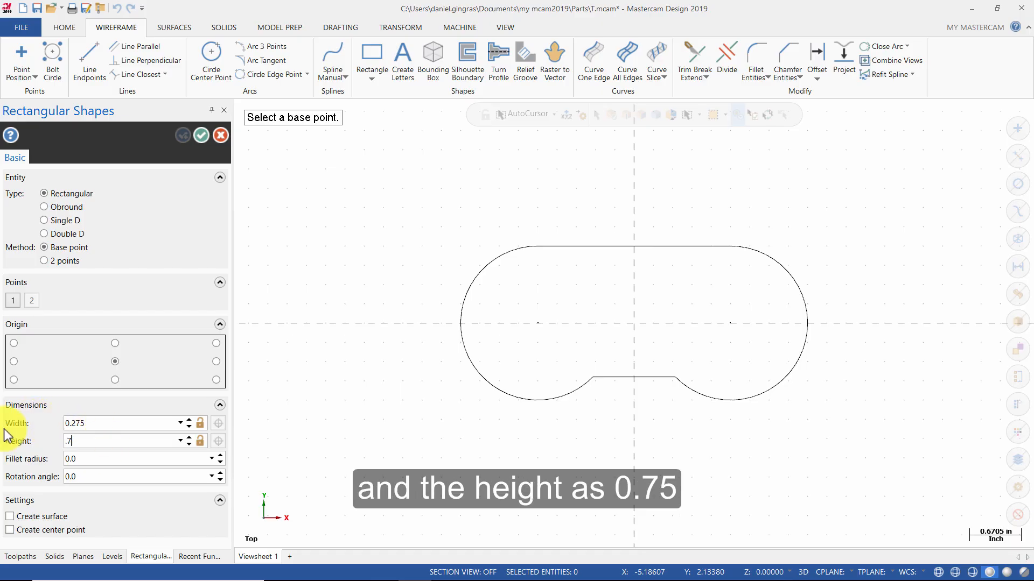
text(5)
key(Return)
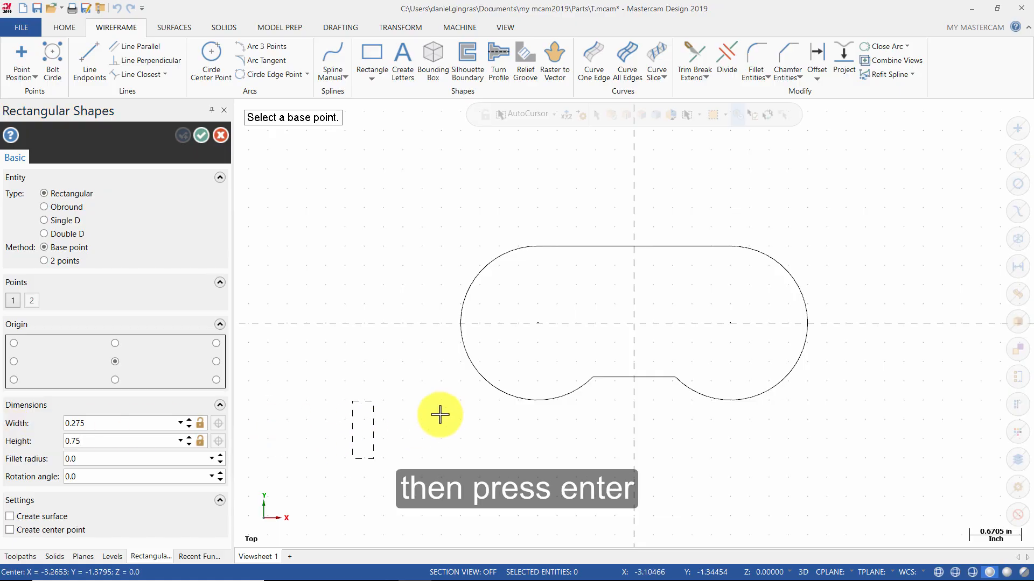
click(539, 323)
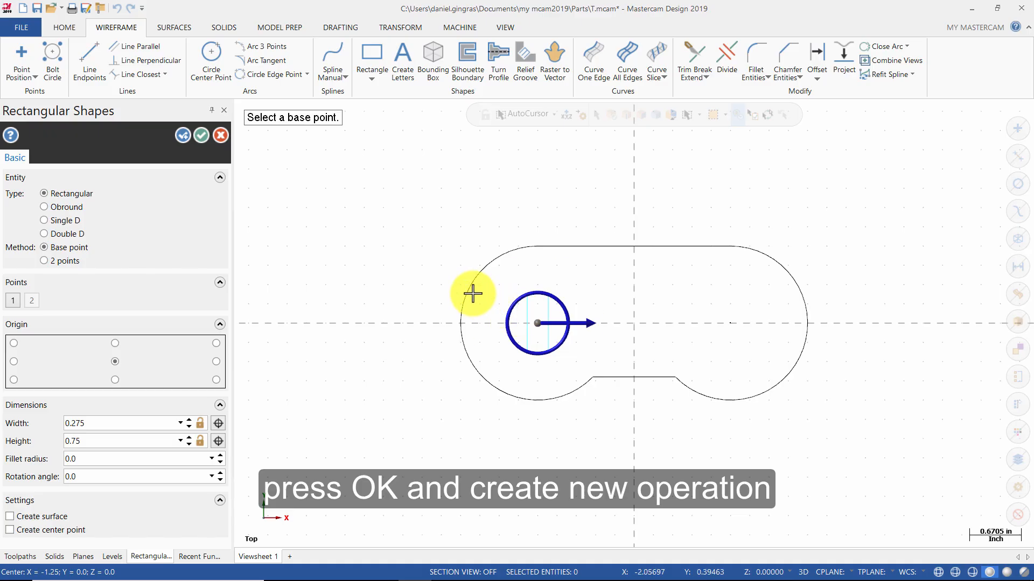
click(183, 136)
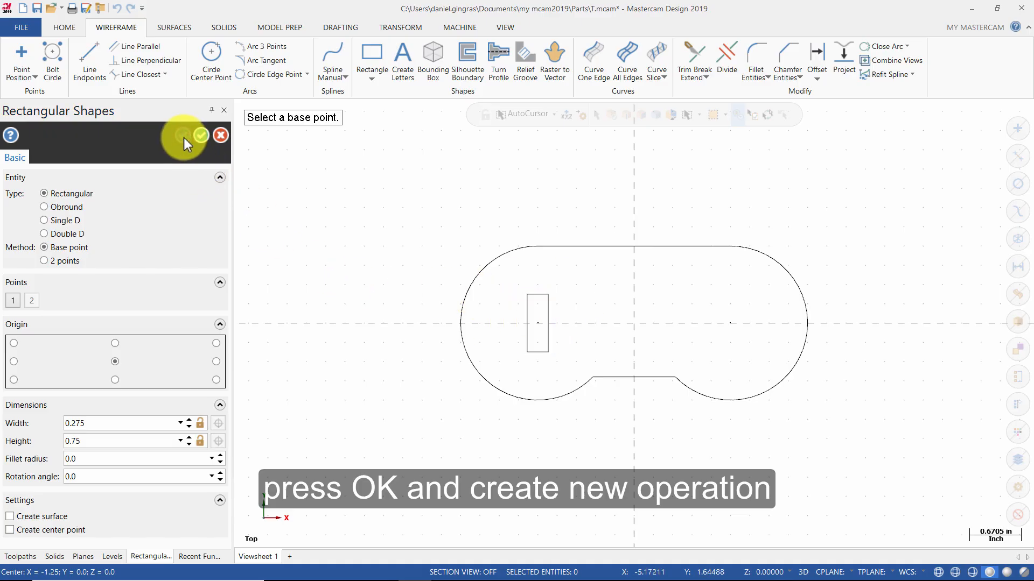
Step: Lock the width and height, and create a second rectangular shape rotated 90 degrees on the same center point
click(200, 424)
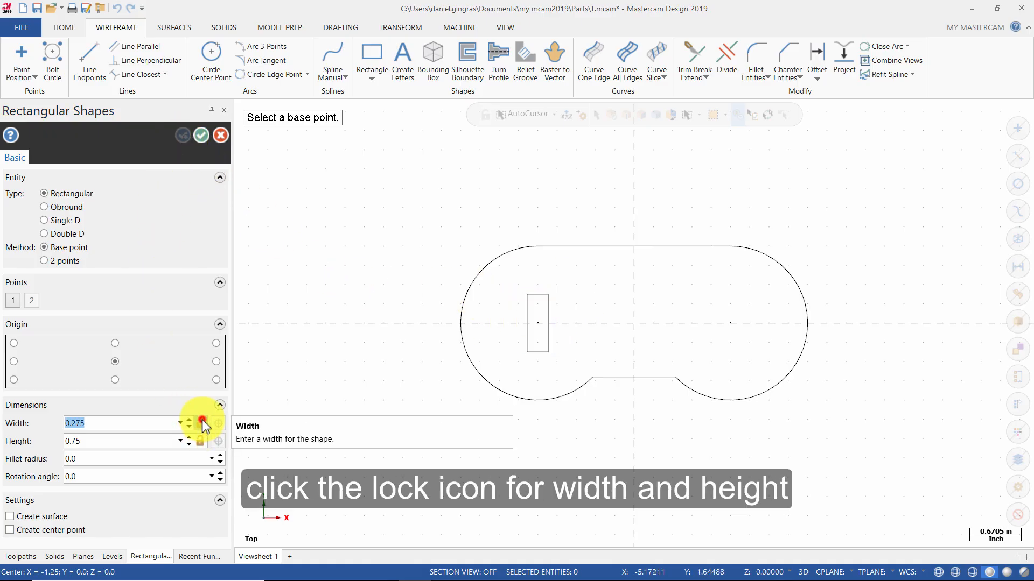
click(201, 441)
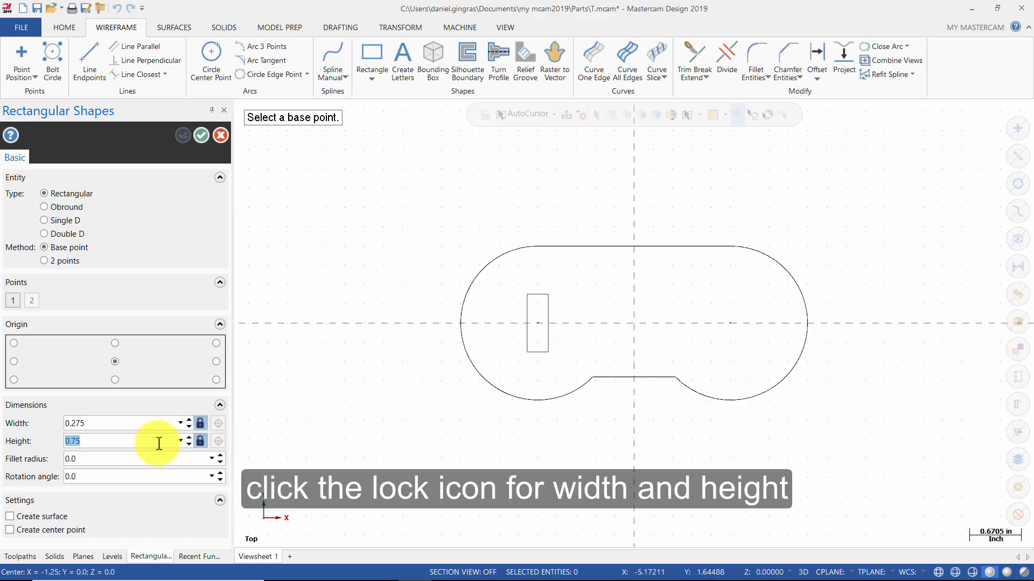
click(107, 476)
text(90)
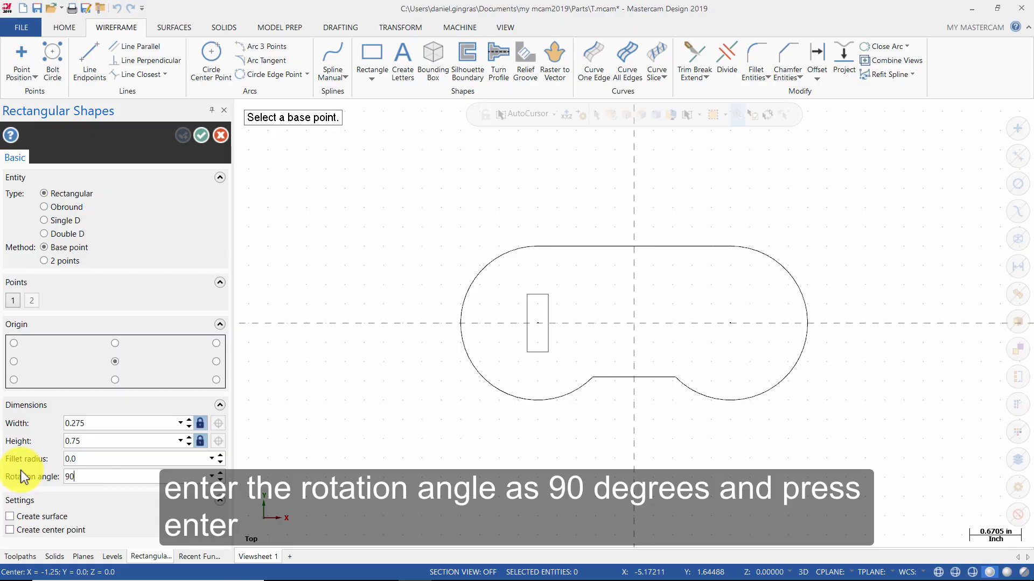
key(Return)
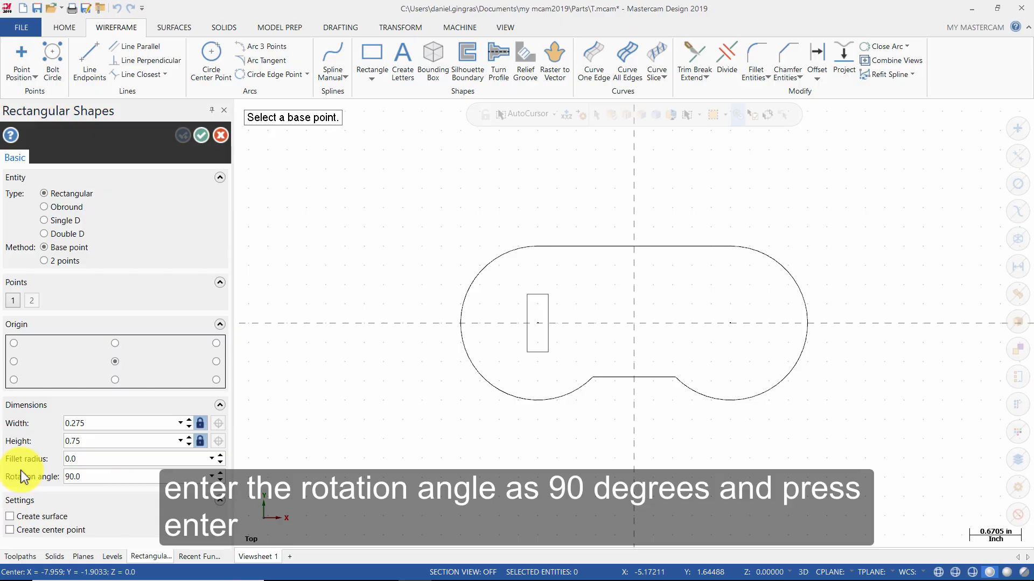
click(538, 323)
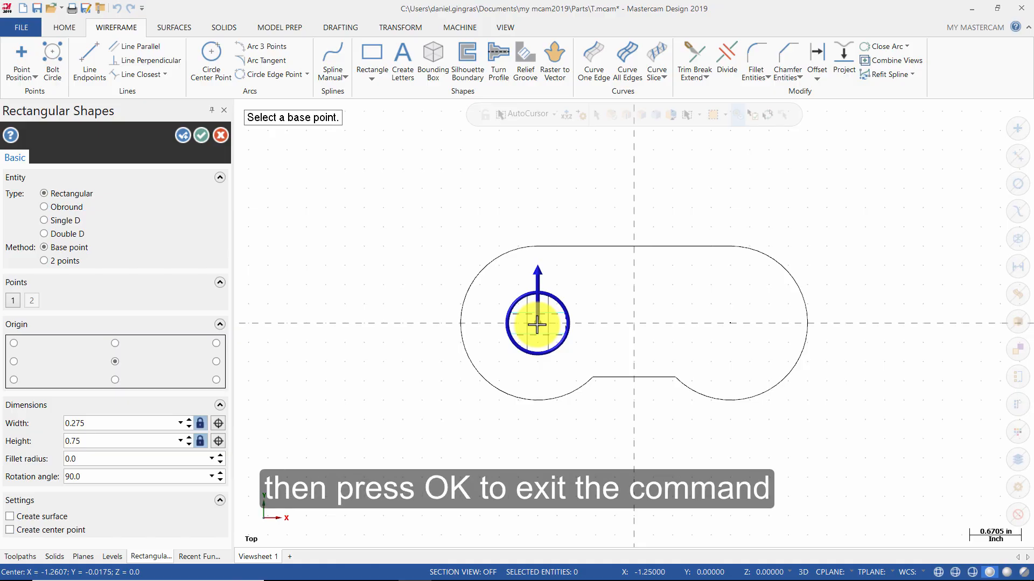
click(201, 136)
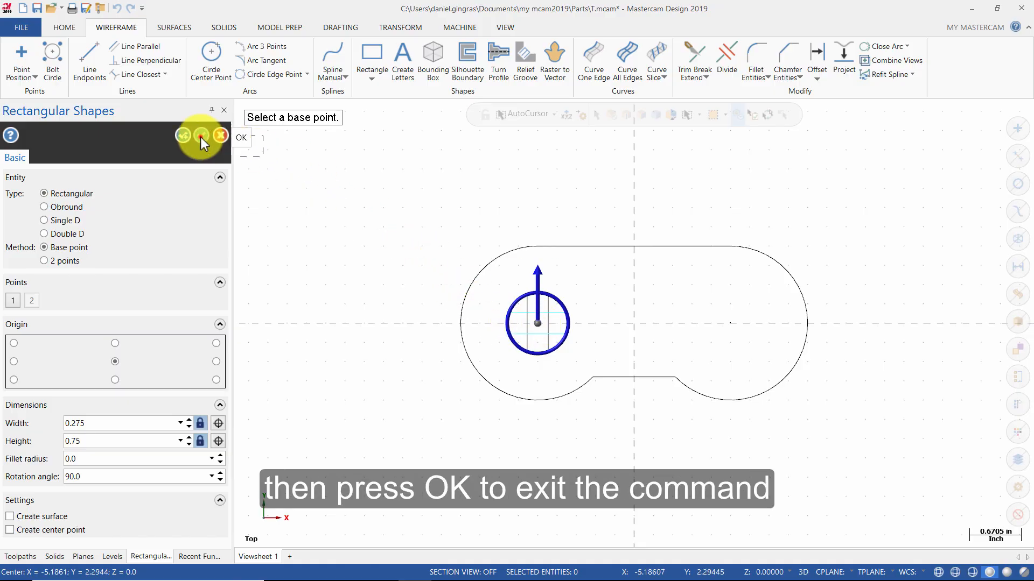
Step: Trim away the line segments inside the two crossing rectangles with Divide, leaving a single cross outline
click(735, 62)
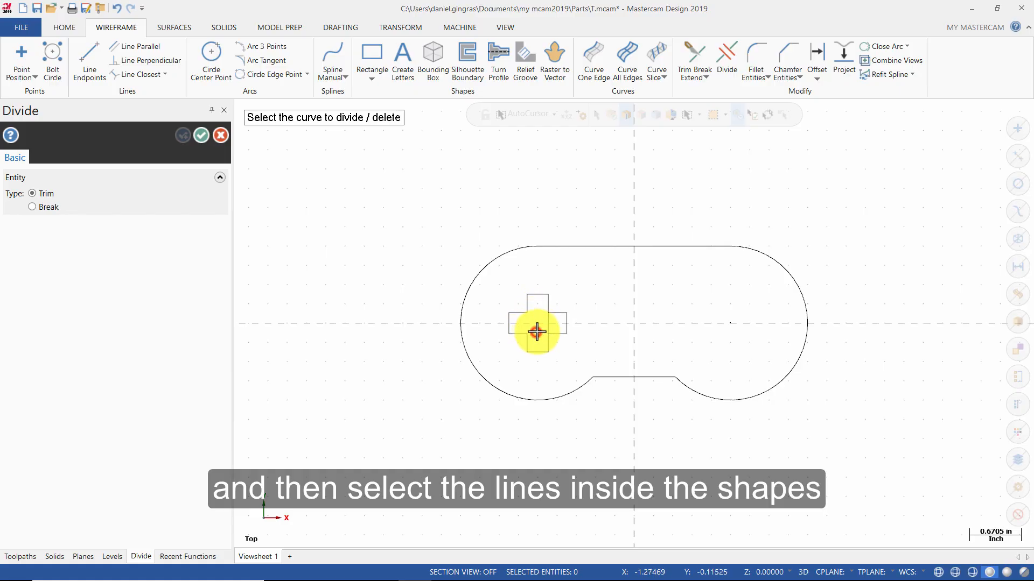
click(551, 322)
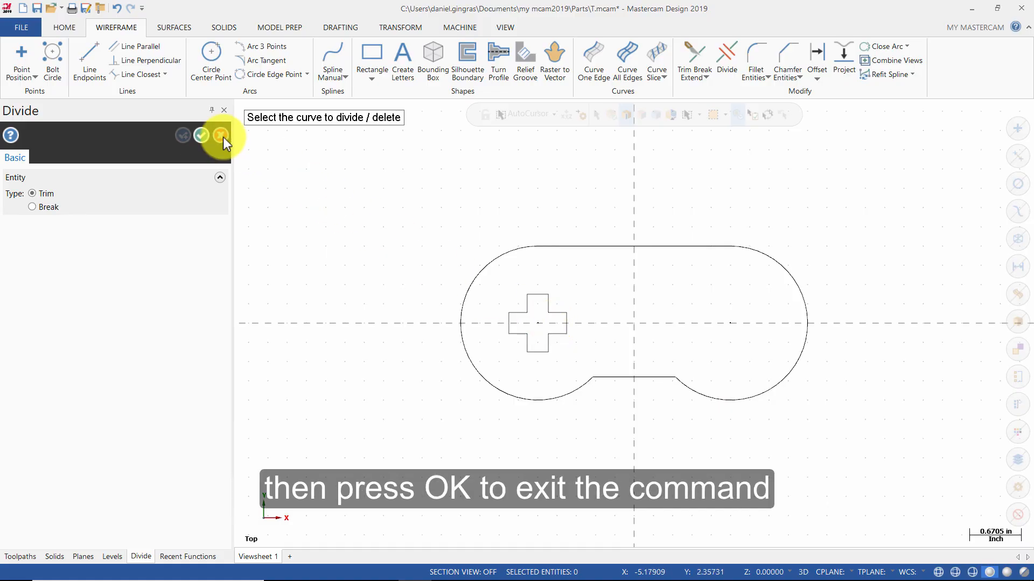
click(201, 135)
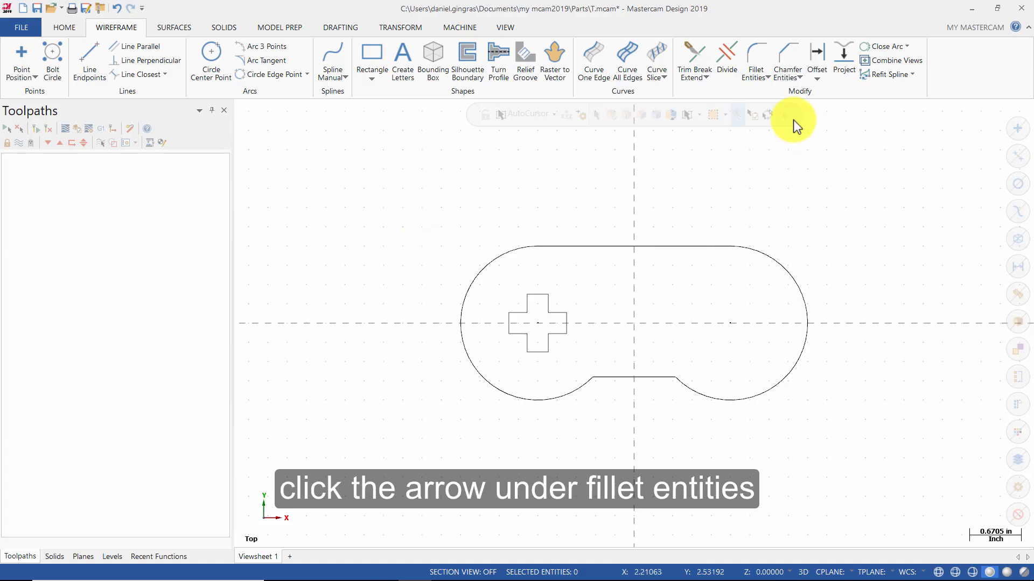
Step: Round all corners of the cross outline with Fillet Chains at a radius of 0.075
click(757, 77)
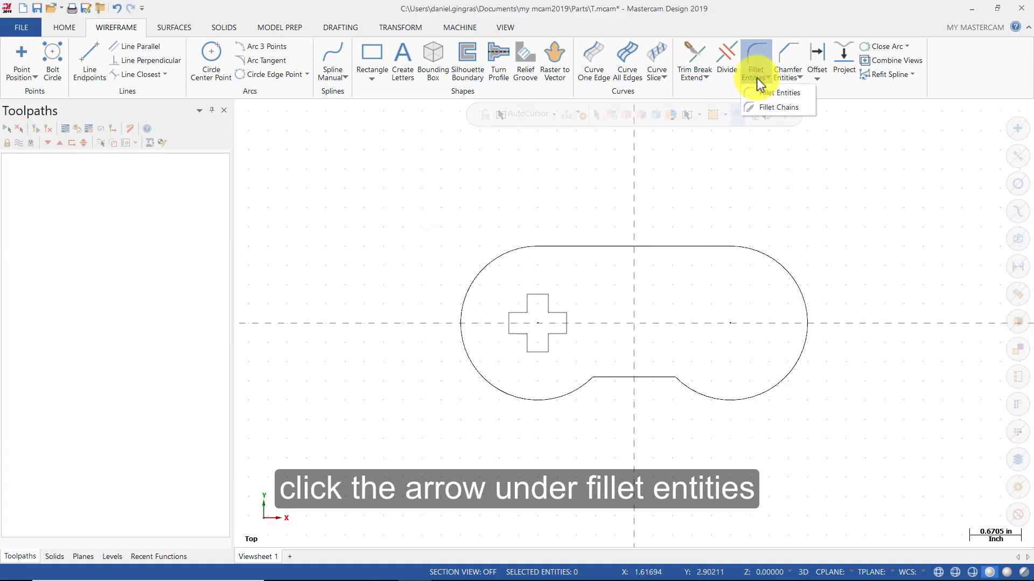
click(761, 107)
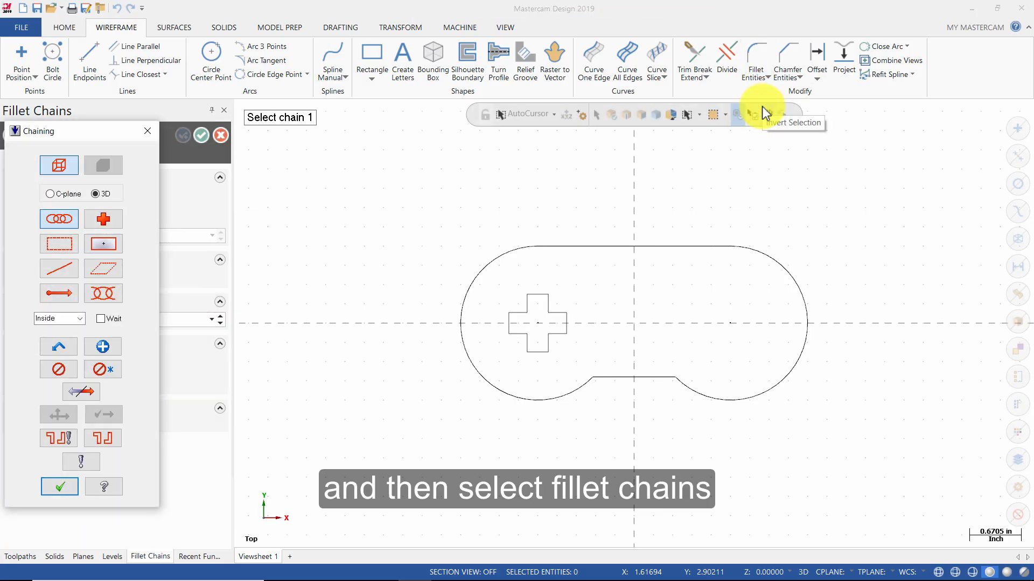
click(528, 307)
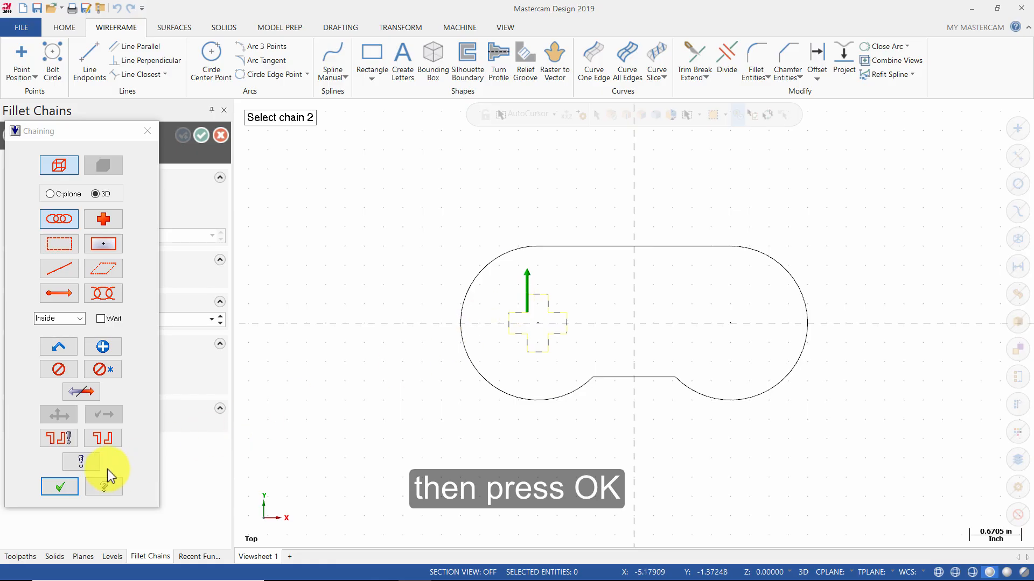
click(72, 489)
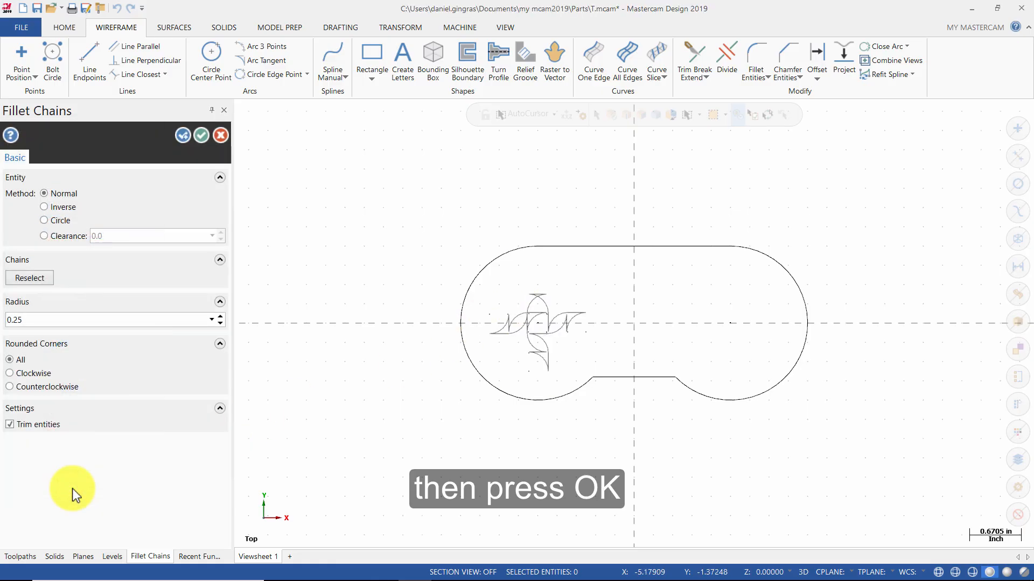
double_click(39, 319)
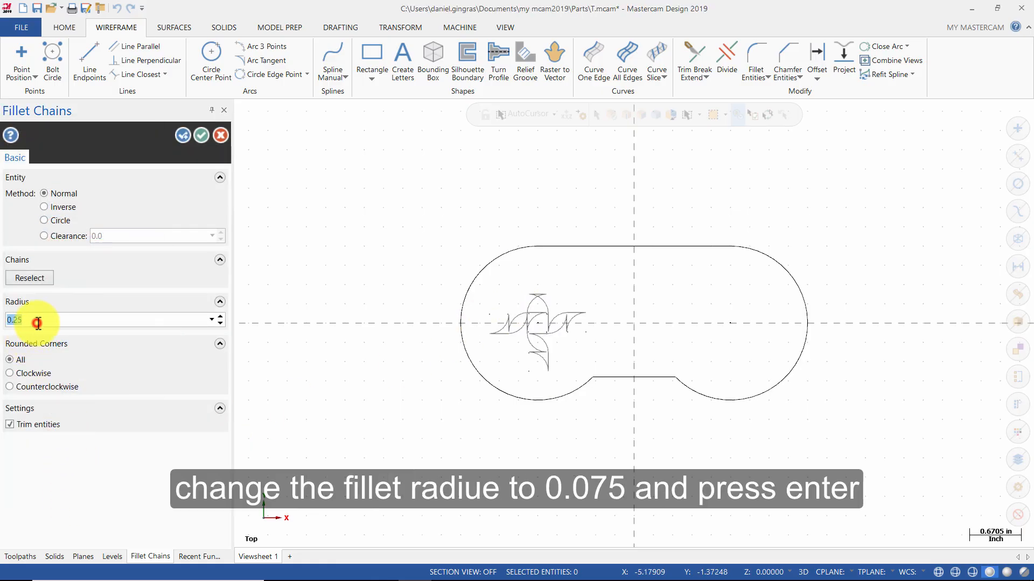
text(.075)
key(Return)
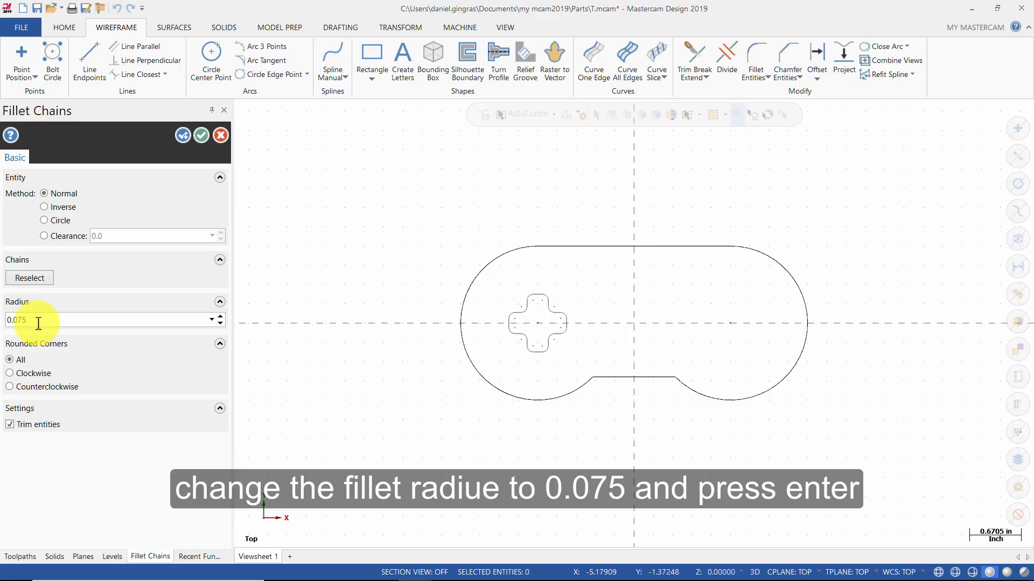
click(202, 139)
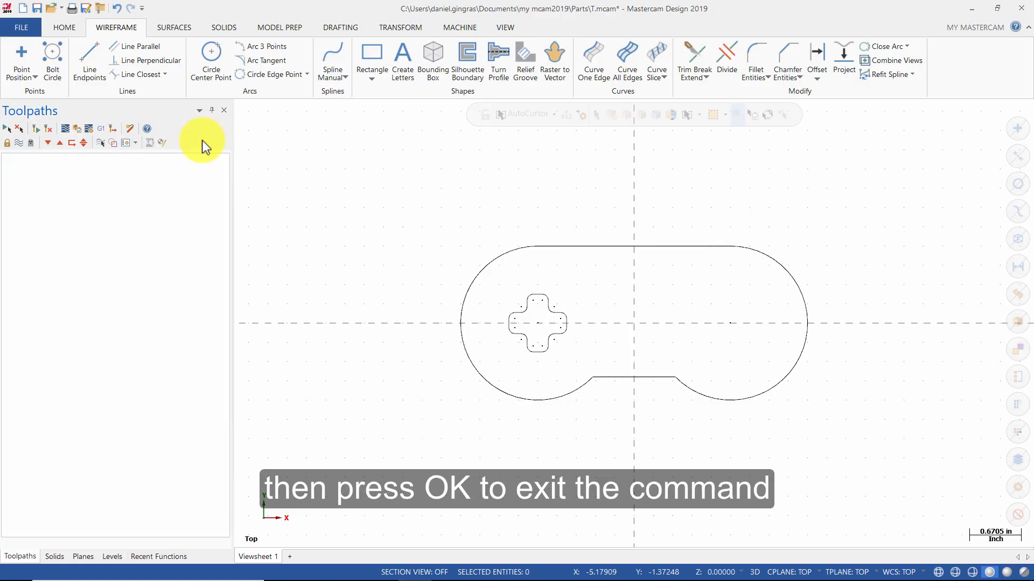
Step: Start a new rectangular shape of the Obround type with its origin in the middle, and unlock its width and height
click(372, 79)
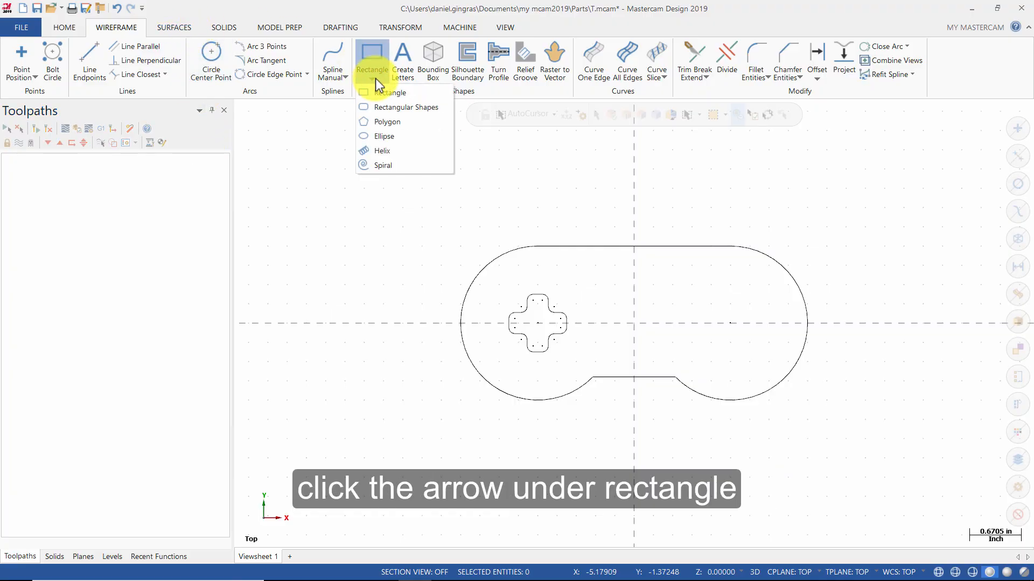
click(383, 106)
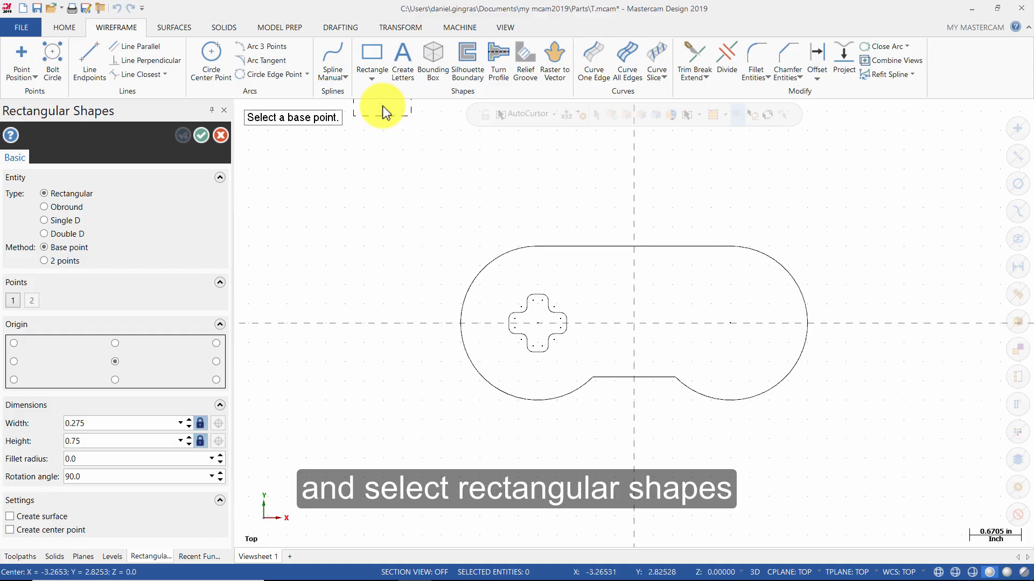
click(74, 208)
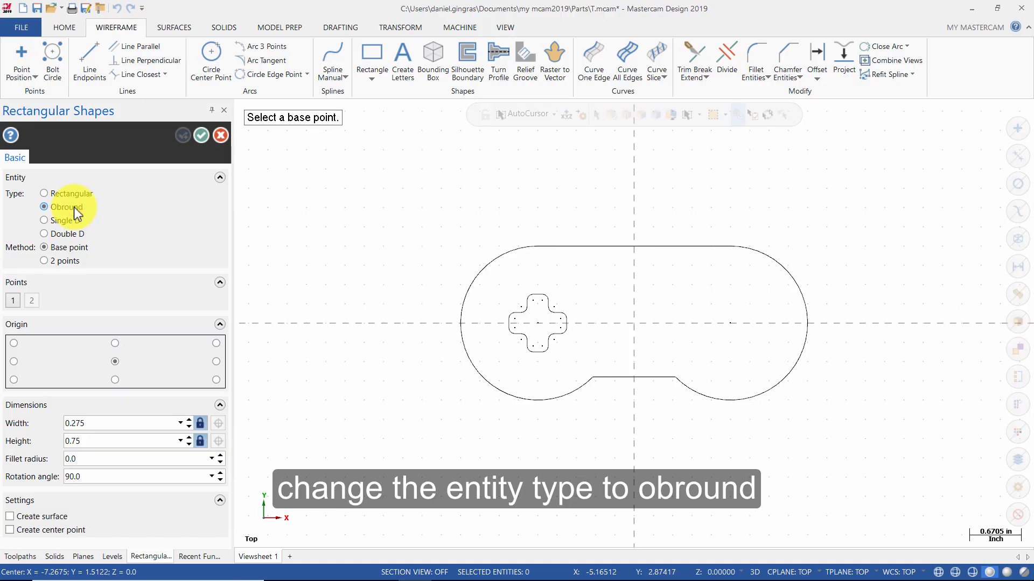
click(115, 361)
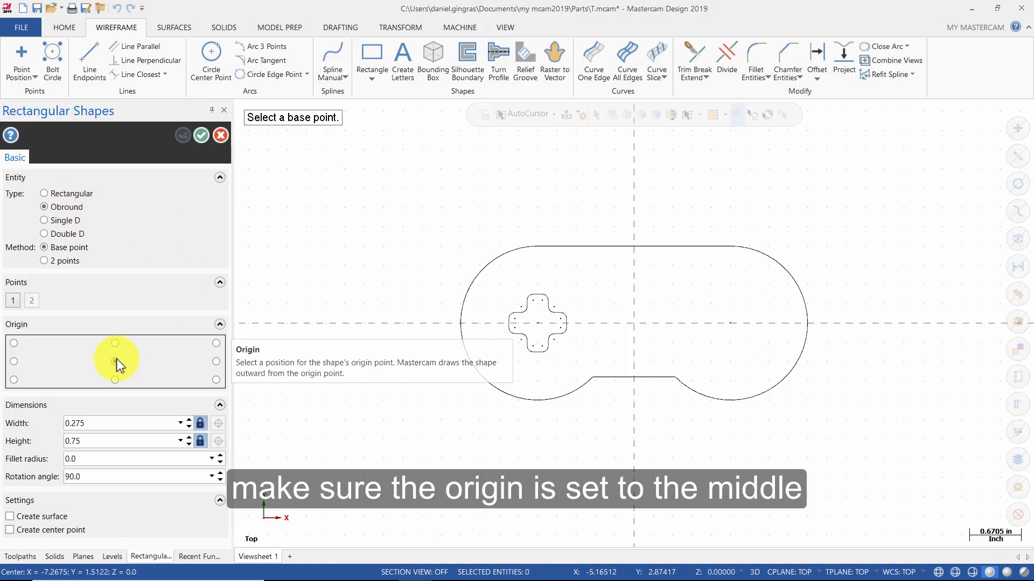
click(199, 423)
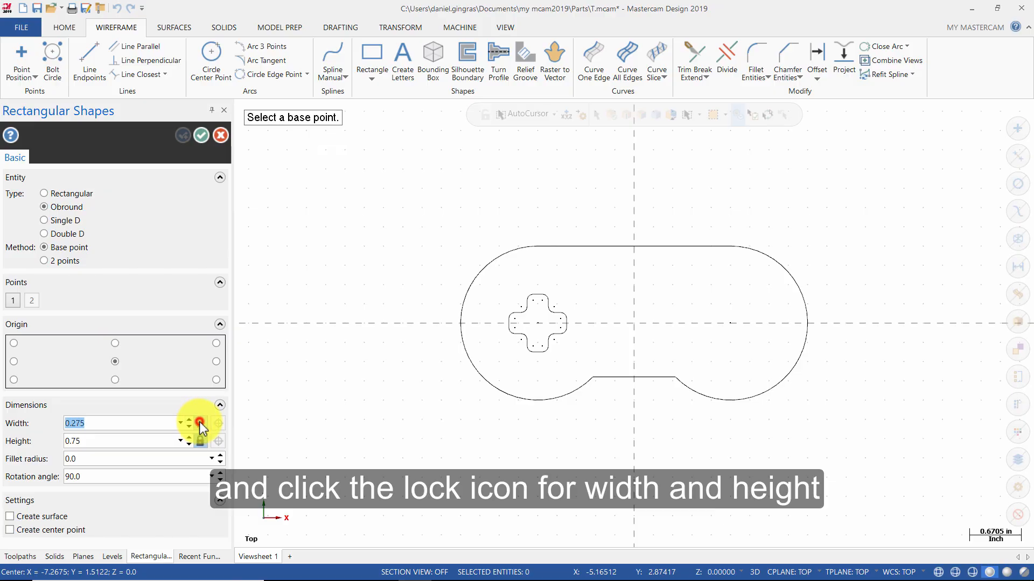
click(200, 441)
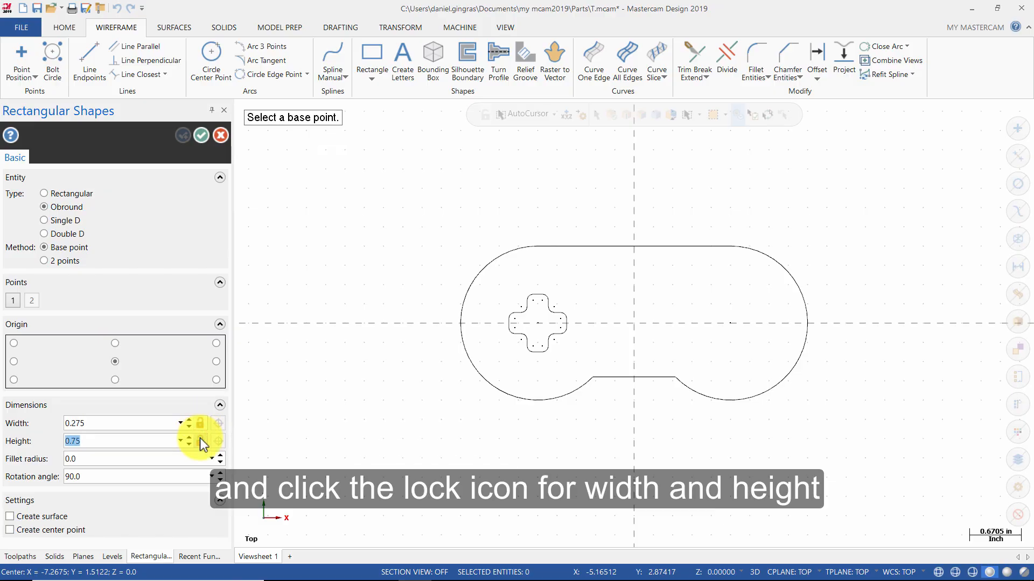
Step: Set the obround's width to 0.45, height to 0.2 and rotation angle to 35, and lock the width and height
double_click(120, 423)
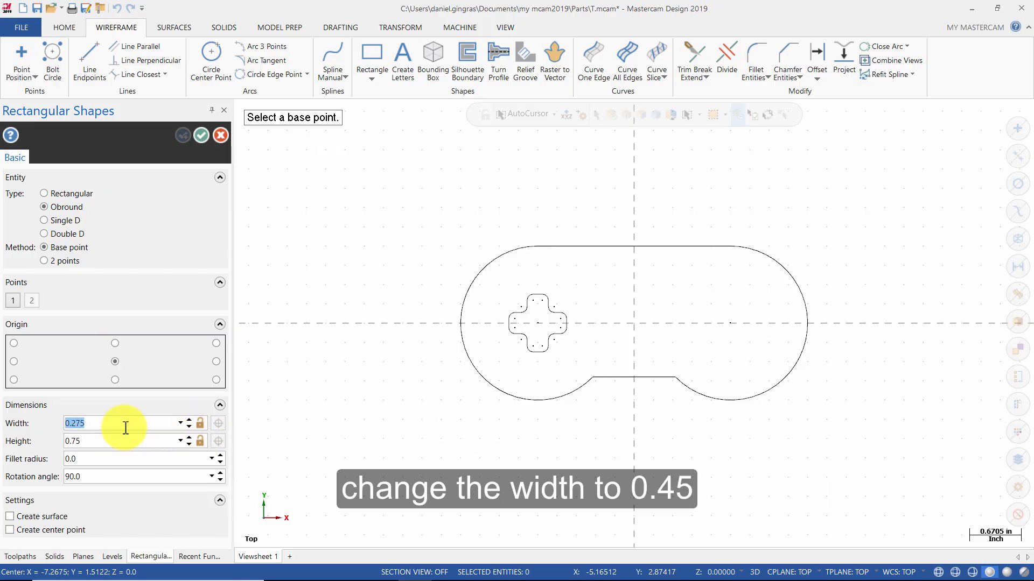
text(.45)
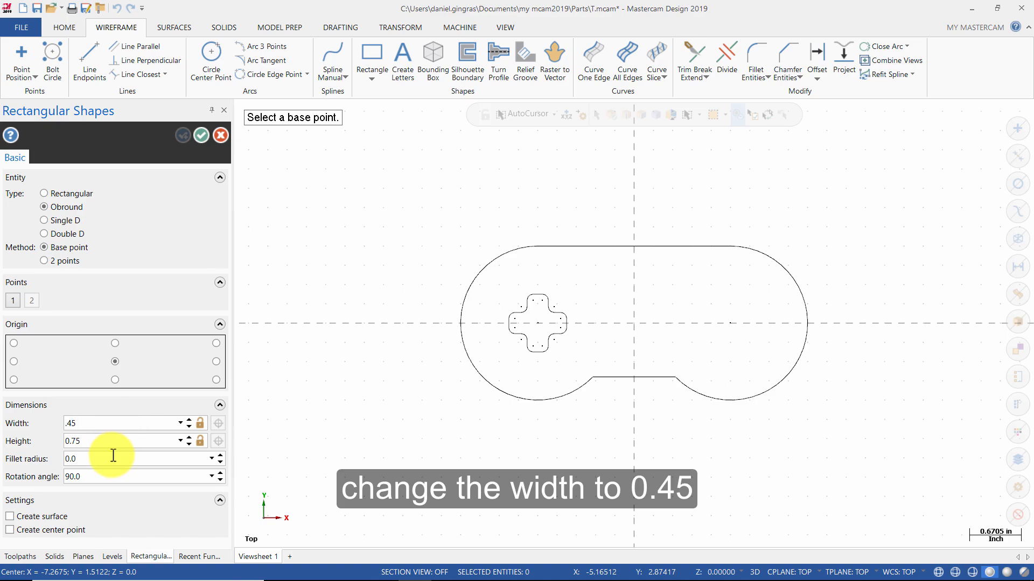
double_click(108, 438)
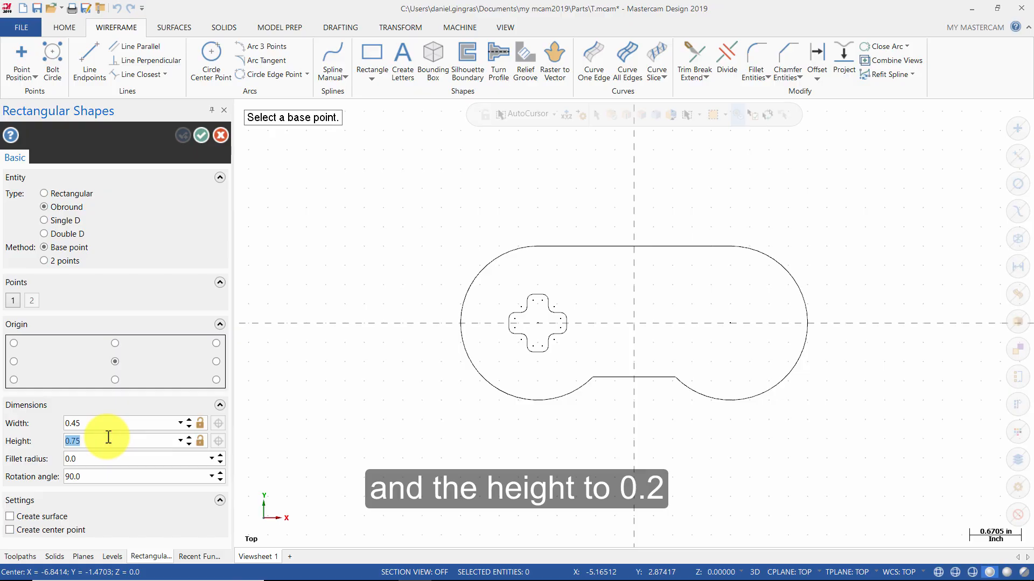
text(.2)
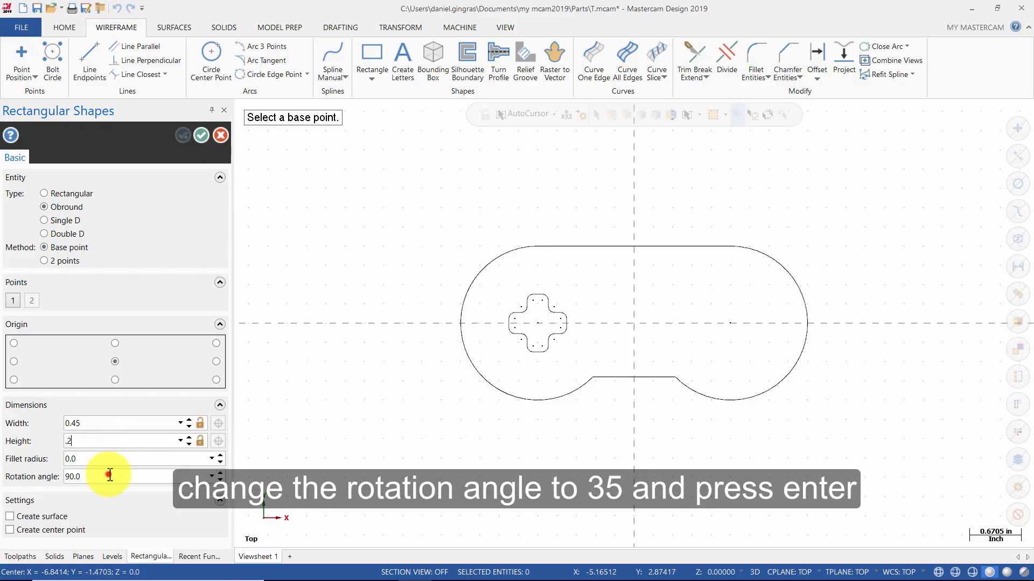
double_click(109, 475)
text(35)
key(Return)
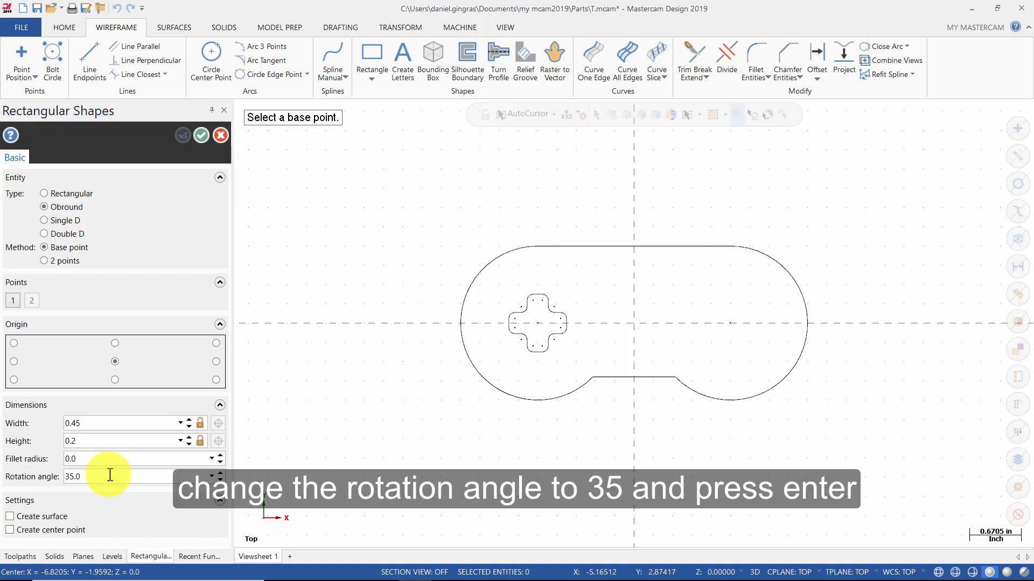
click(202, 424)
click(203, 439)
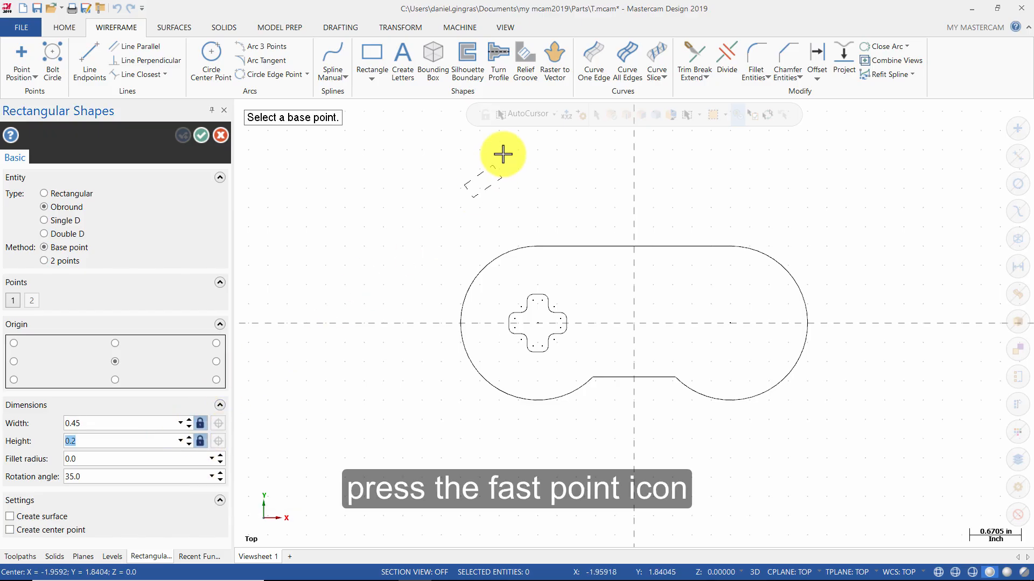
Step: Place the angled obround at the exact coordinates 0,0.25 and keep the command ready for another shape
click(566, 117)
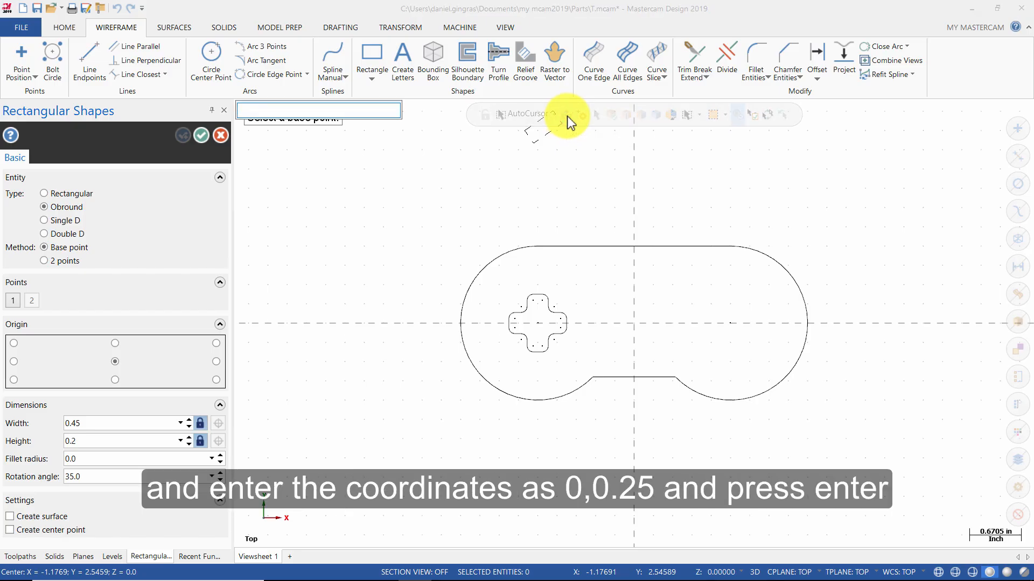
text(0)
text(,0.25)
key(Return)
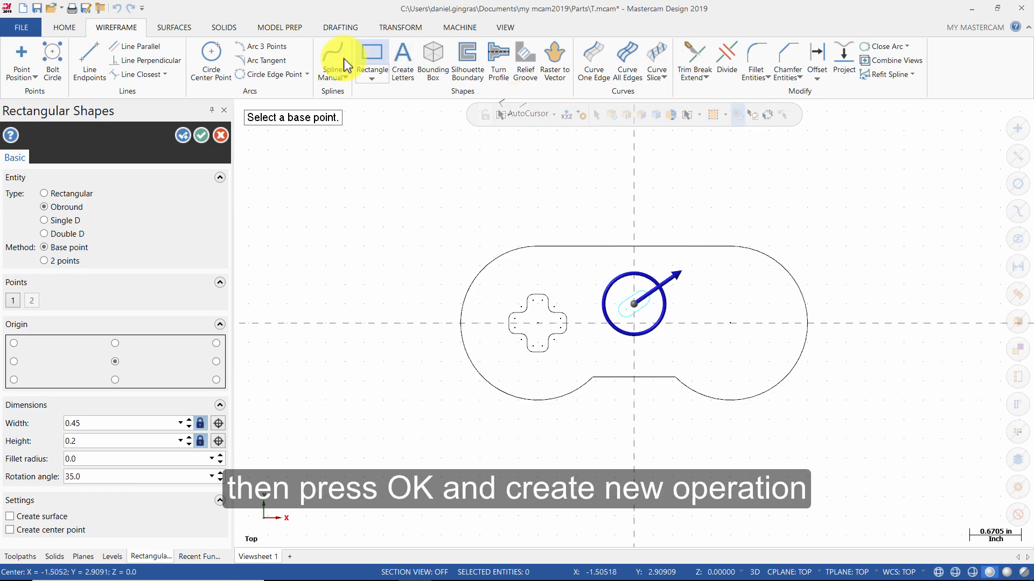
click(184, 136)
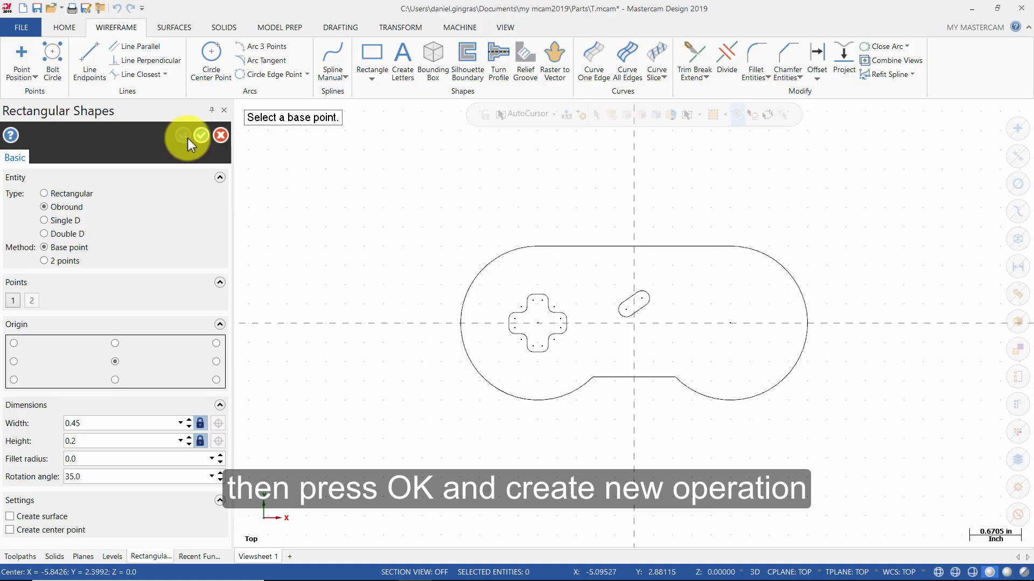
Step: Place a second identical obround at coordinates 0,-0.25 and finish the rectangular shapes command
click(565, 115)
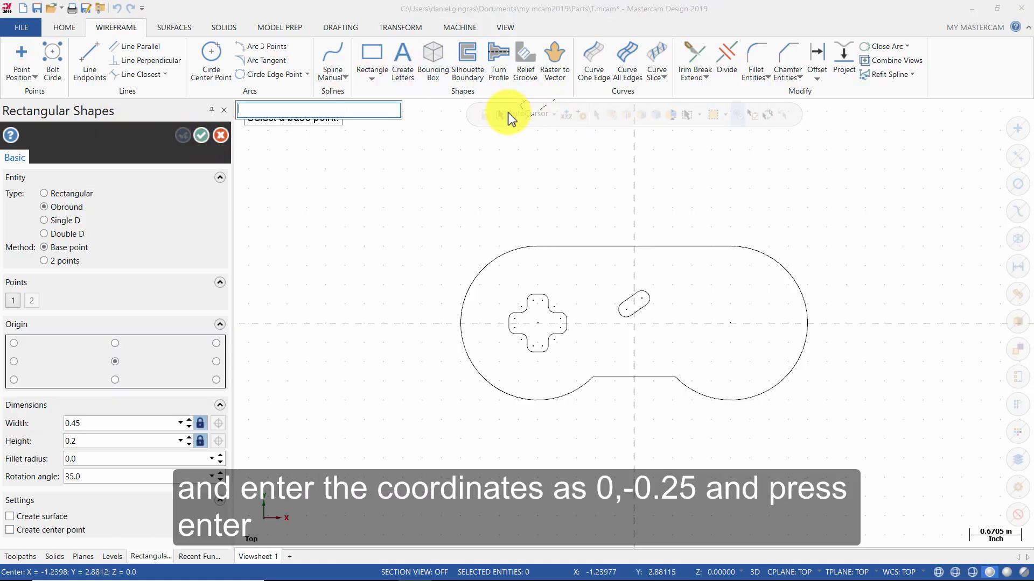
text(0,-.25)
key(Return)
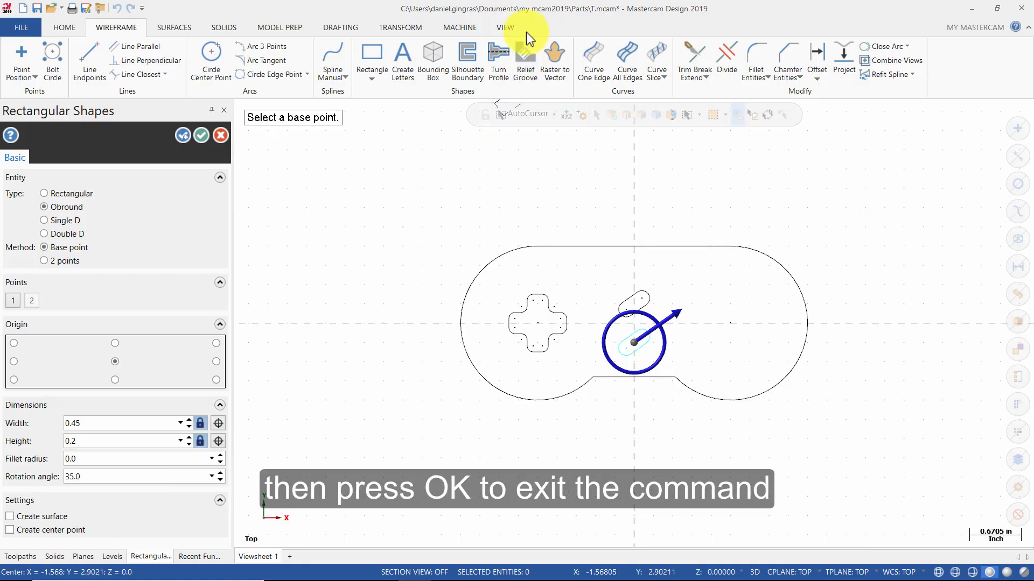
click(200, 135)
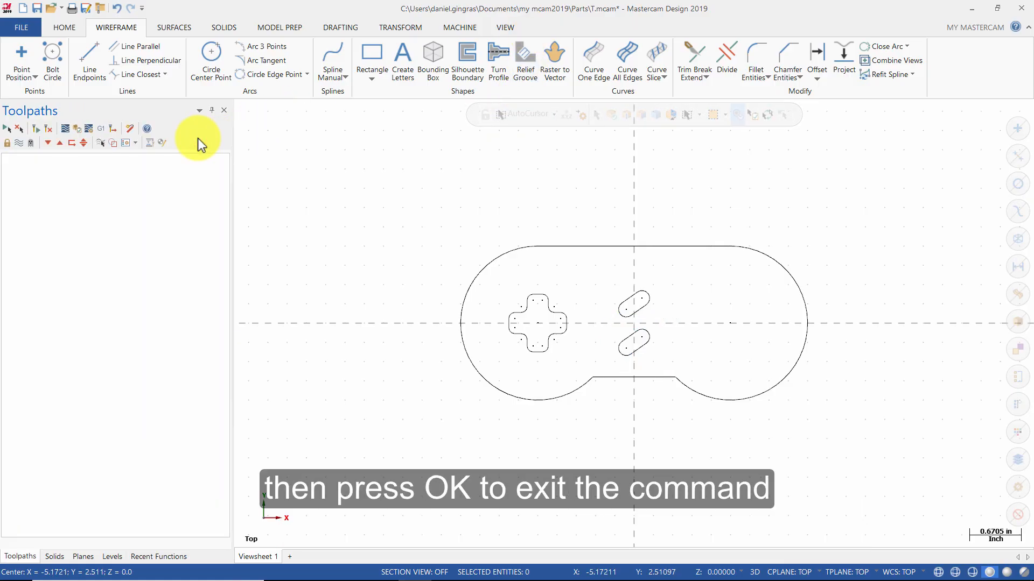
Step: Start Circle Center Point, set the diameter to 0.25, and lock the circle size
click(211, 62)
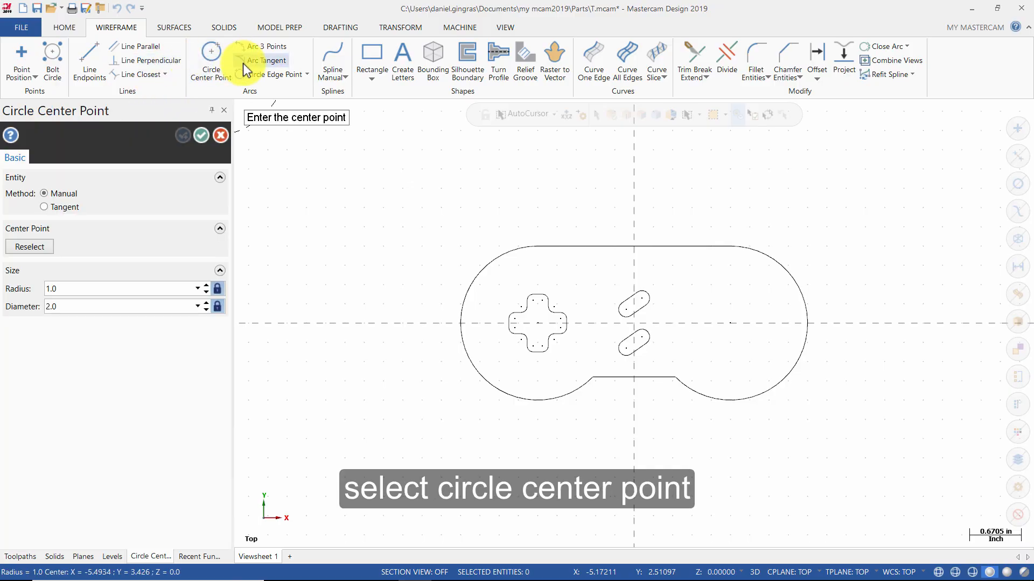
click(220, 287)
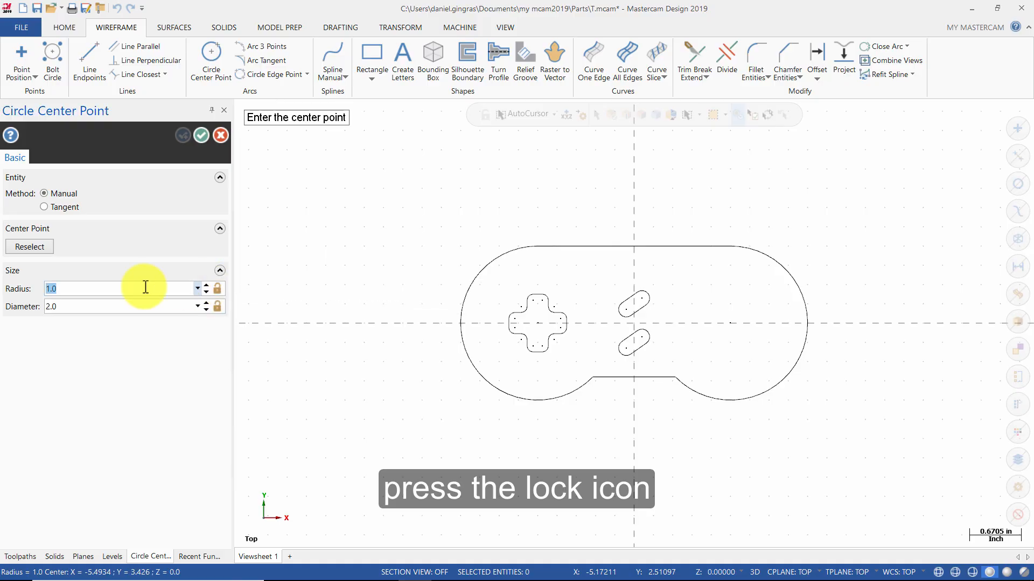
click(99, 306)
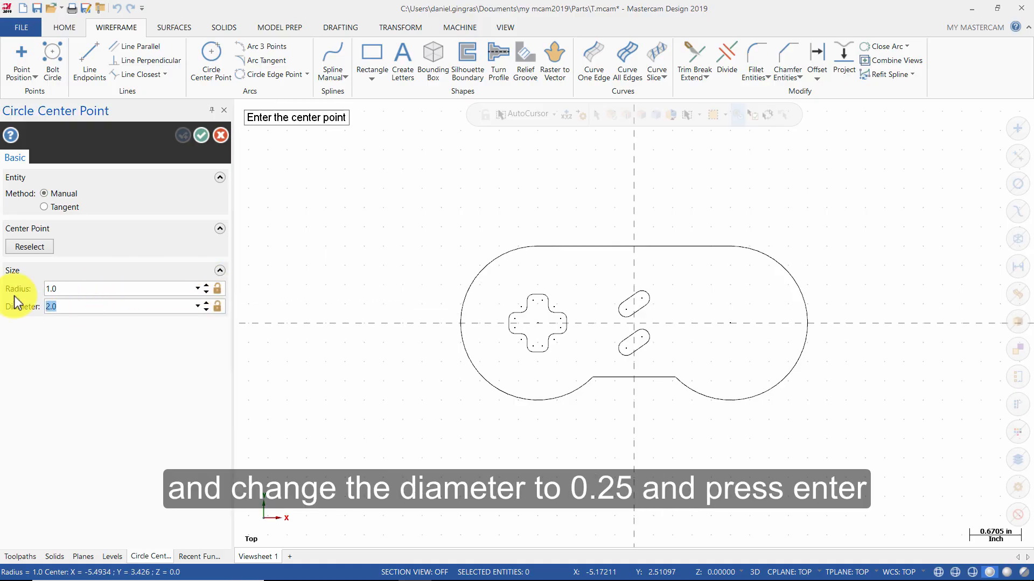
text(.25)
key(Return)
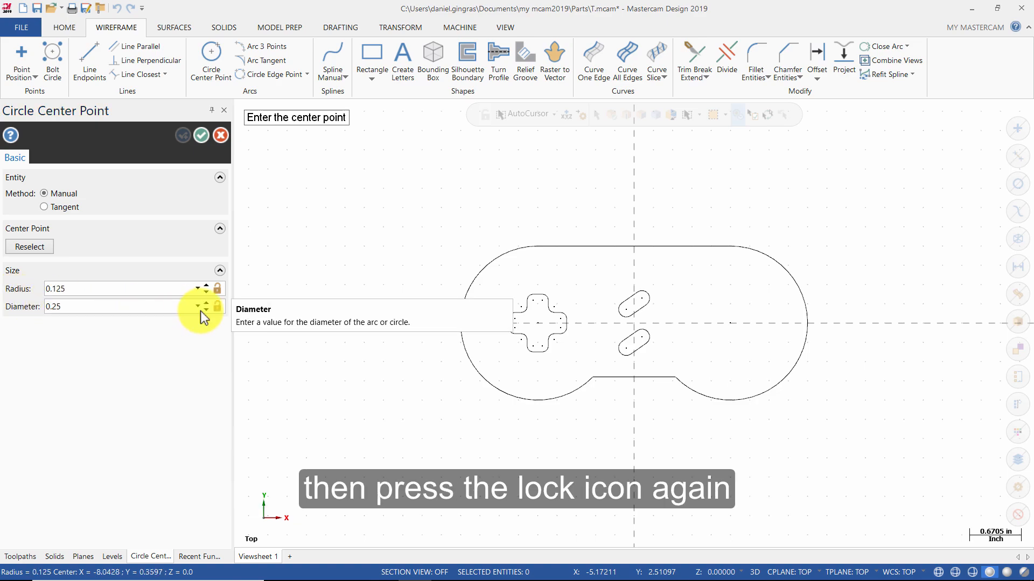
click(217, 307)
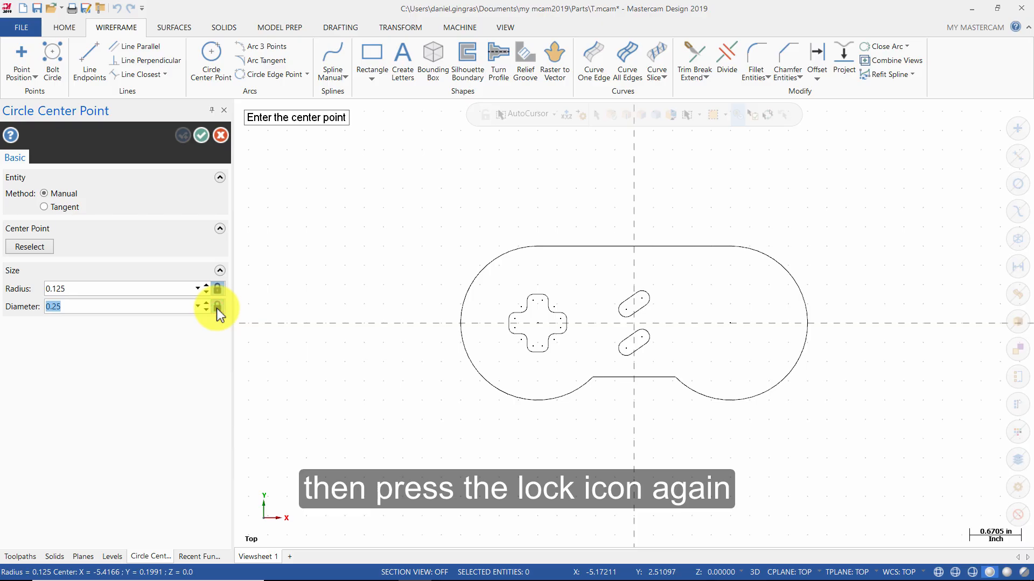
click(218, 288)
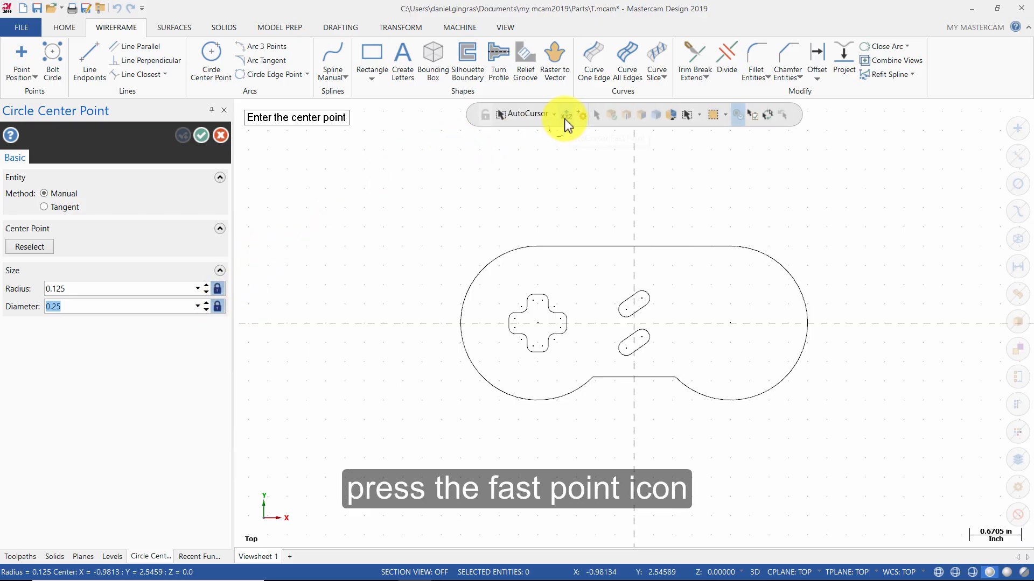
Step: Place two 0.25 diameter circles on the horizontal axis, centered at coordinates 1.25-.4,0 and 1.25+.4,0
click(564, 117)
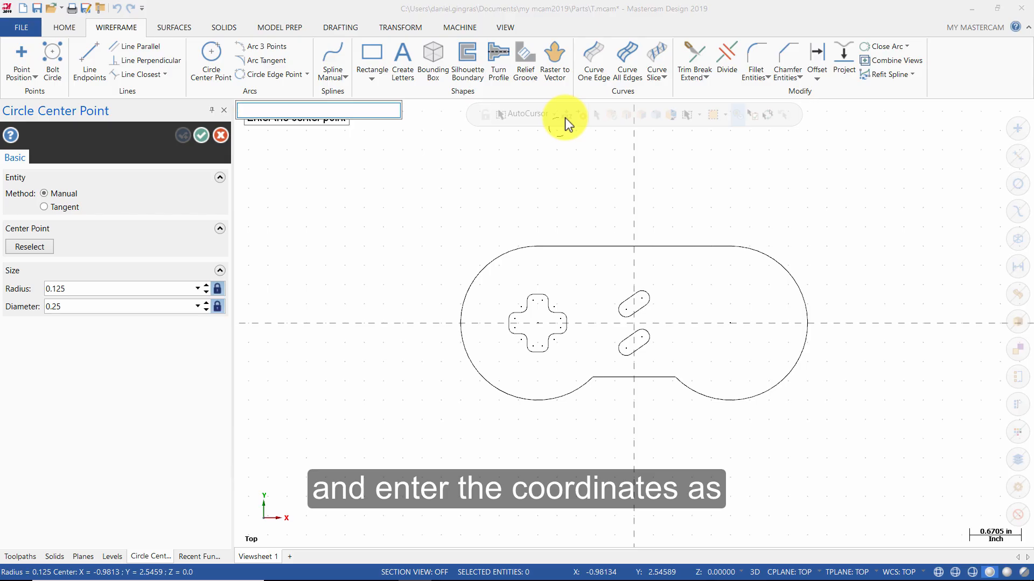
text(2)
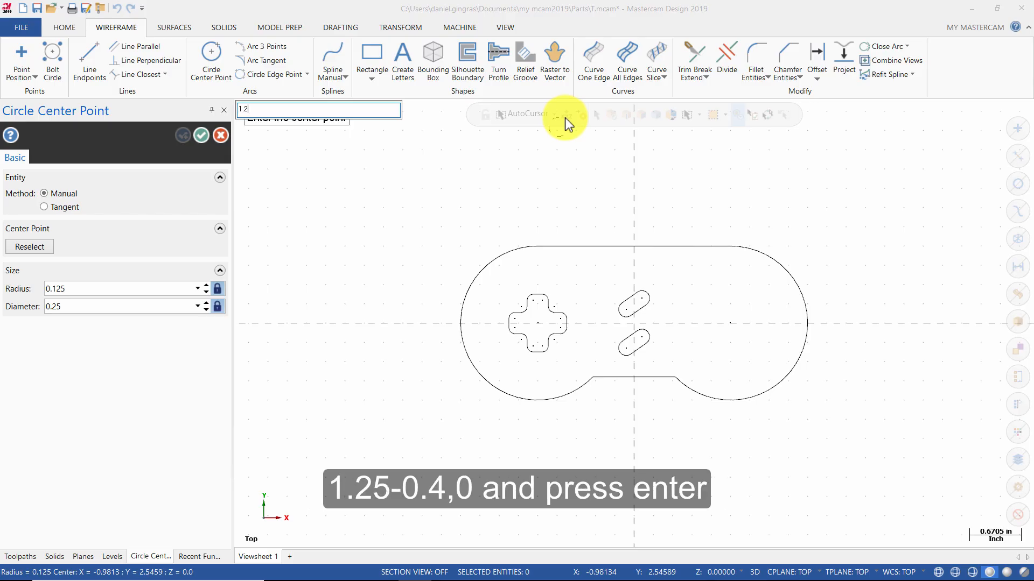
text(5-.4,0)
key(Return)
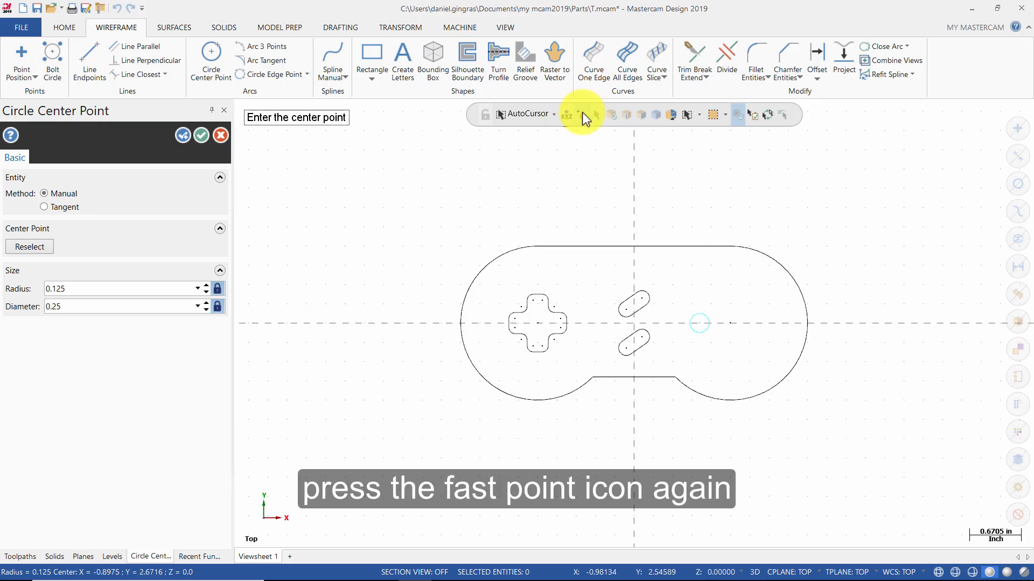
click(569, 114)
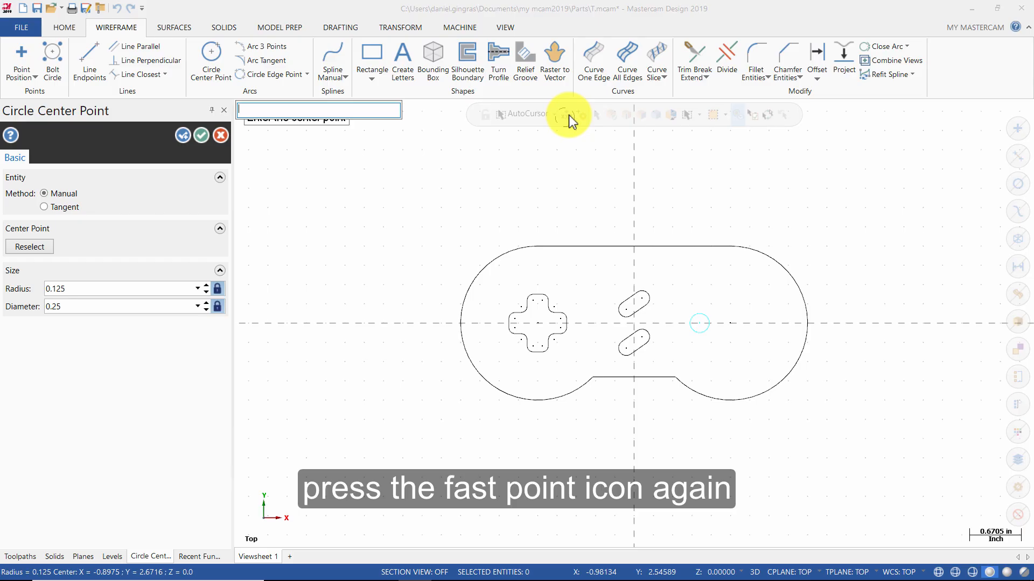
text(1)
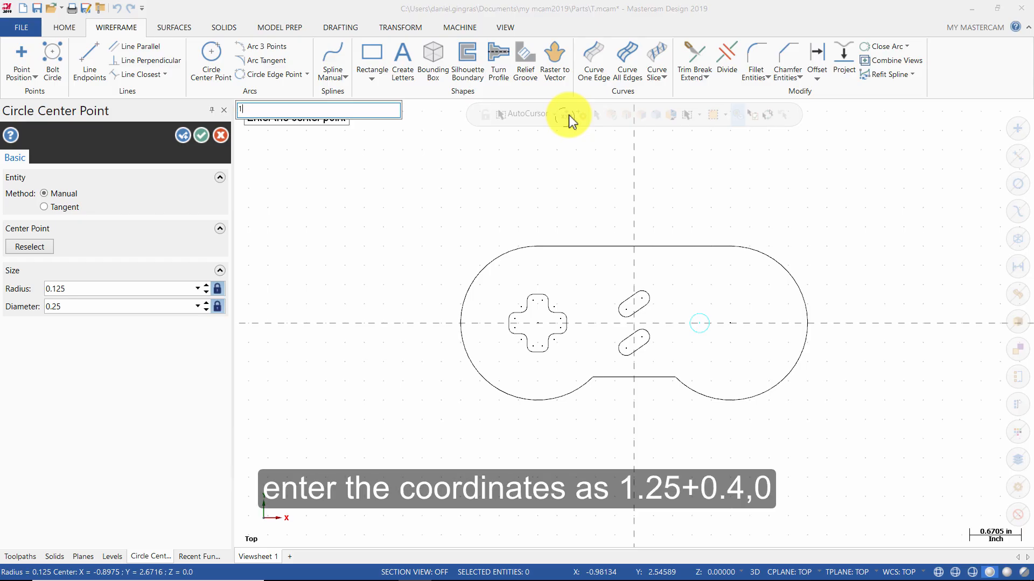
text(.25+.4,0)
key(Return)
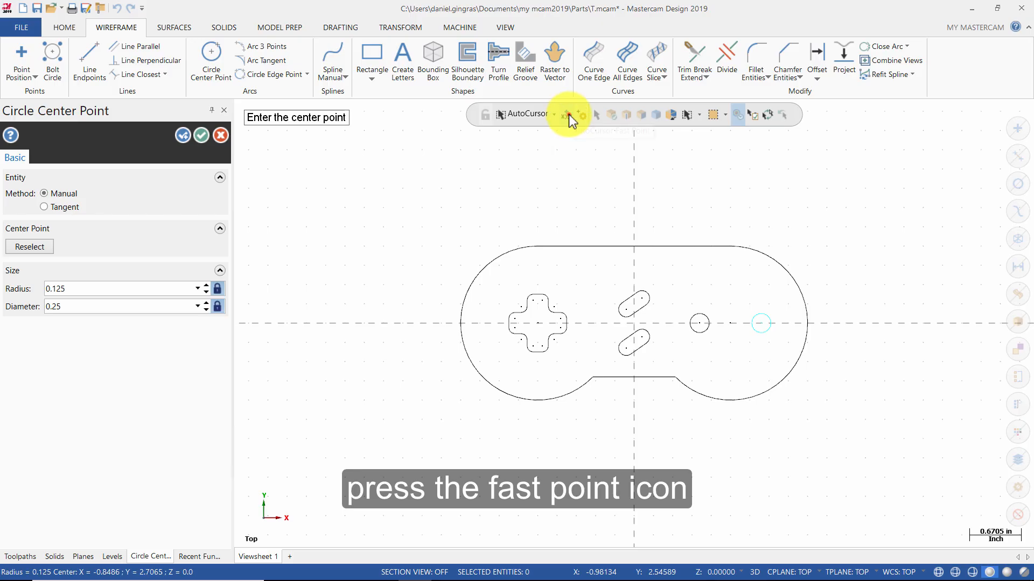
Step: Add two more circles of the same size centered at 1.25,0.3 and 1.25,-0.3, keeping the circle command active
click(568, 114)
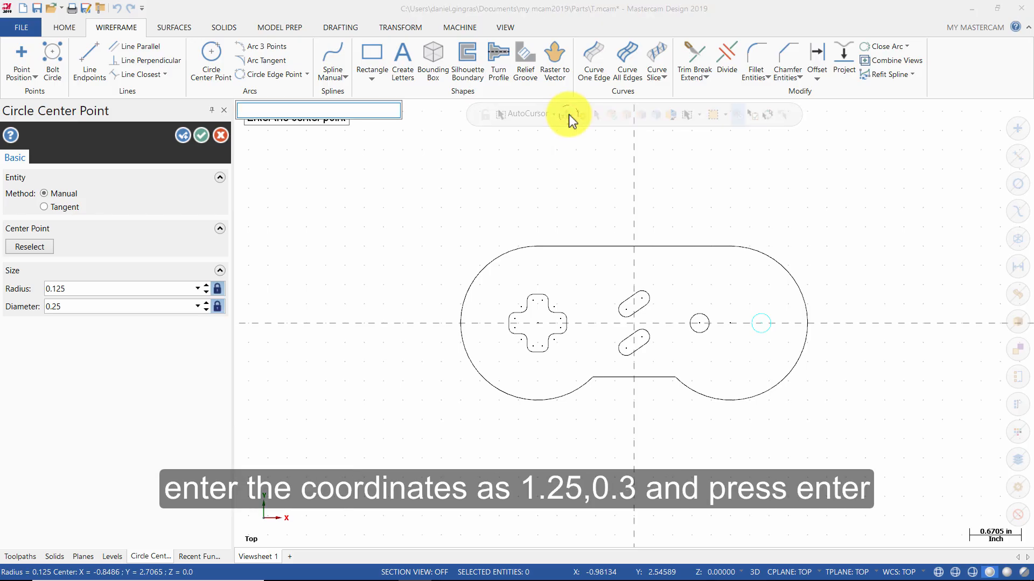
text(1.25,.3)
key(Return)
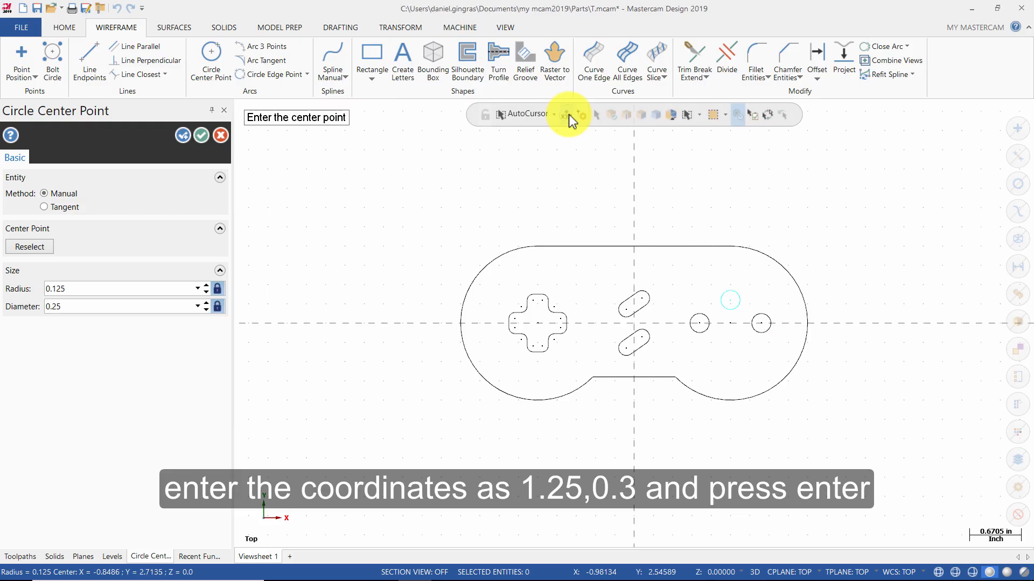
click(568, 114)
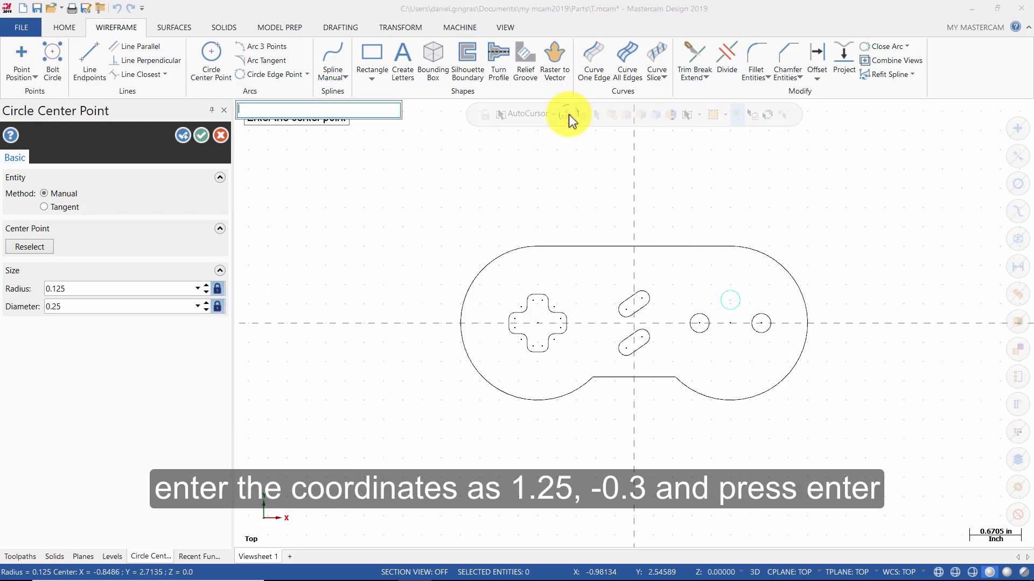
text(1.25,-.3)
key(Return)
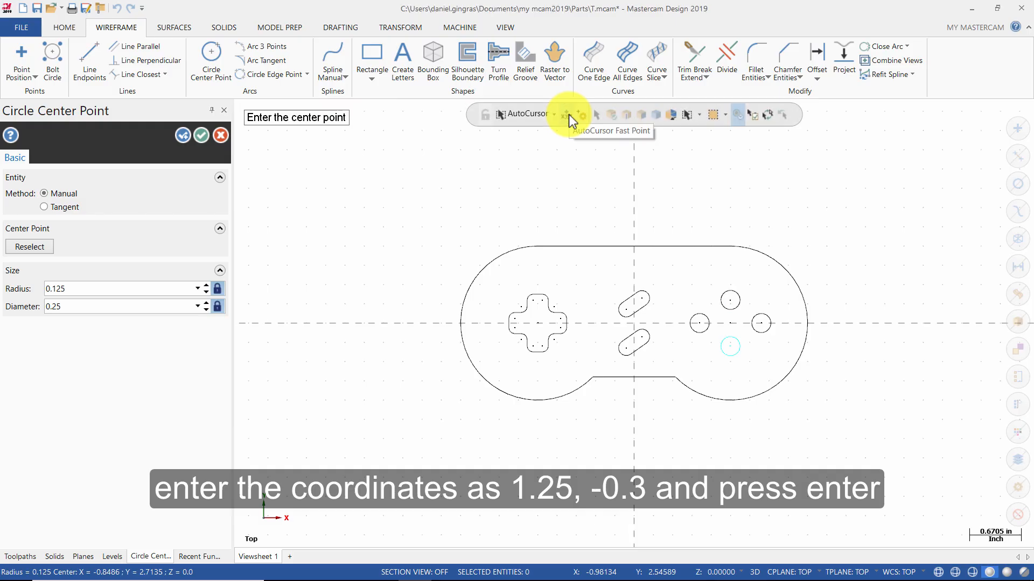
click(184, 136)
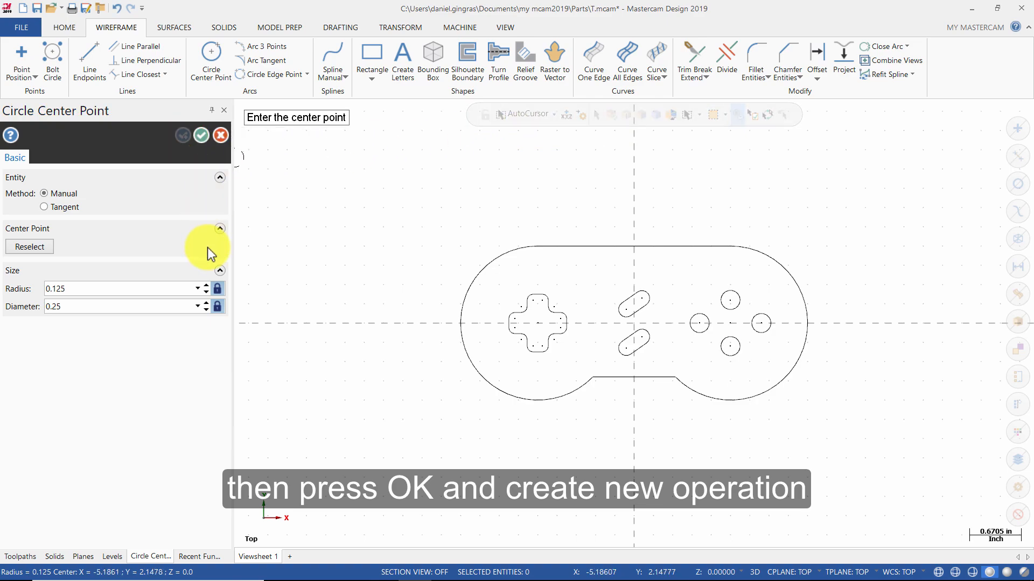
Step: Add 0.4375 diameter circles concentric with the two small circles on the horizontal axis, keeping the size locked, and finish the circle command
click(220, 308)
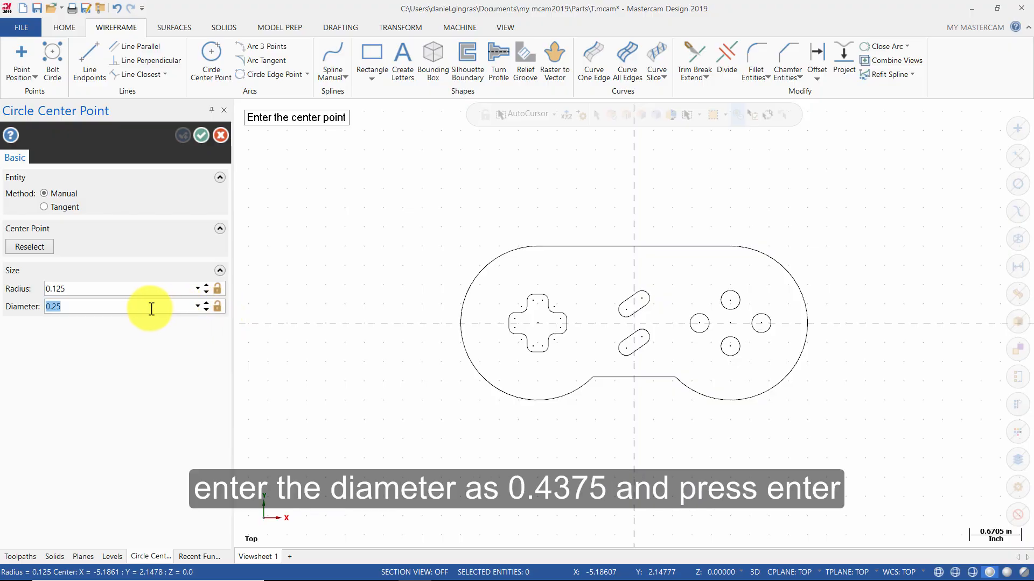
text(.4375)
key(Return)
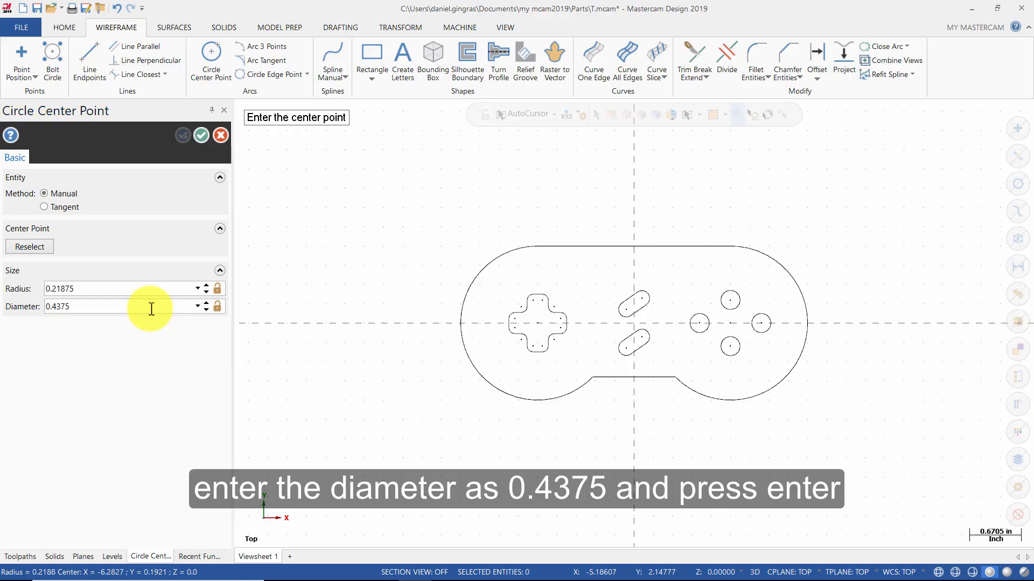
click(217, 307)
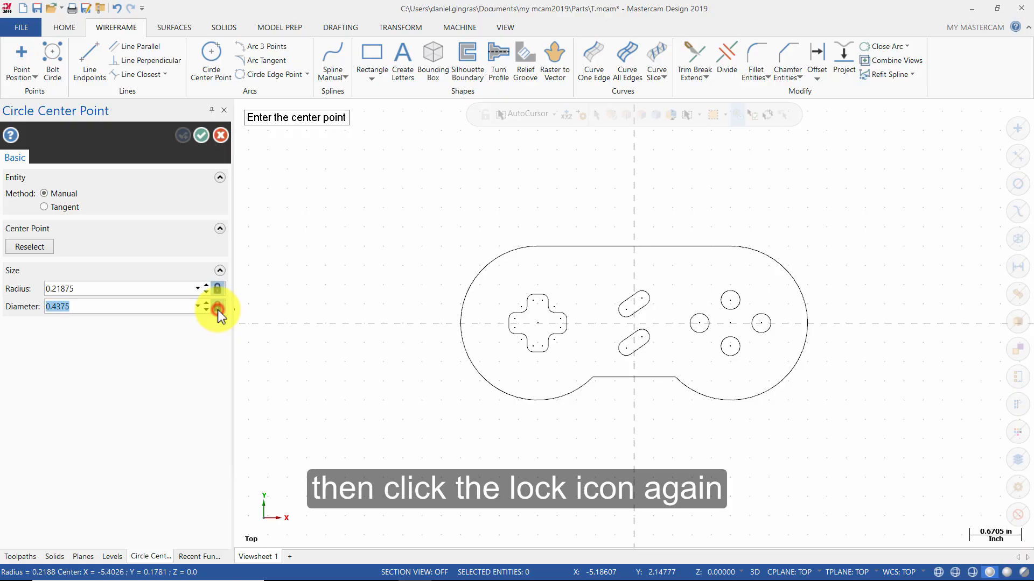
click(699, 323)
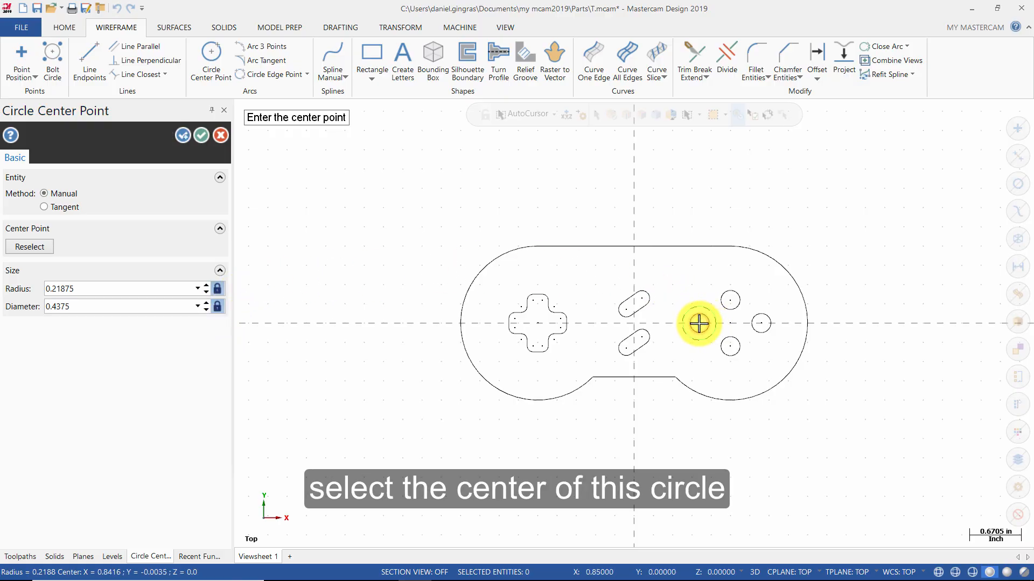
click(760, 323)
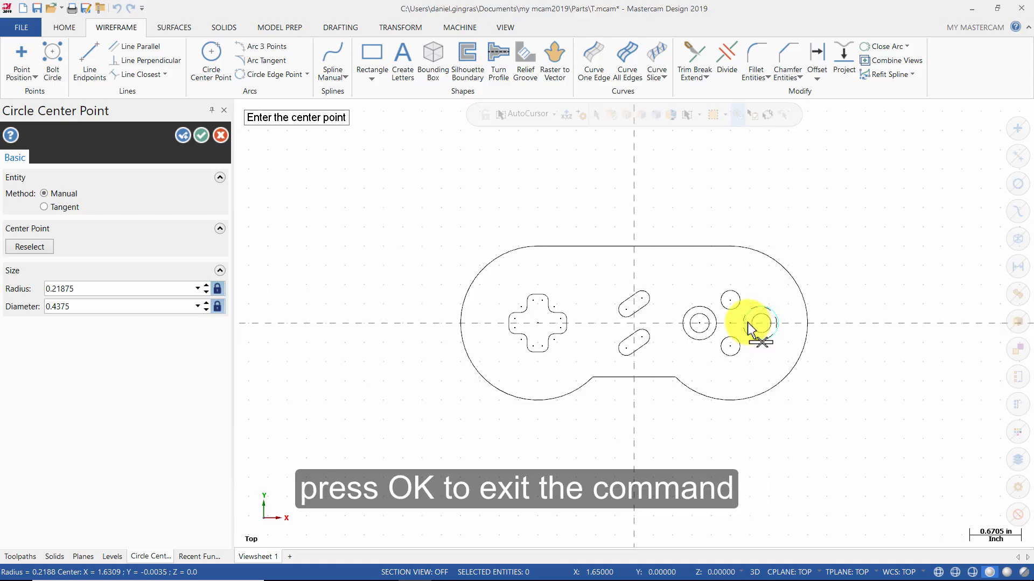
click(201, 136)
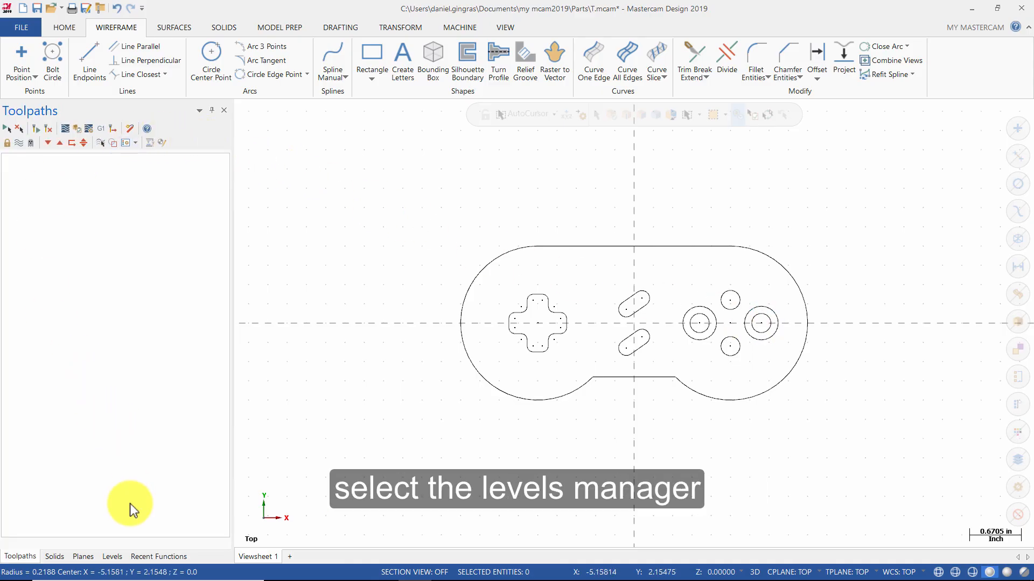
Step: Open the level manager and name level 1 "Wireframe"
click(112, 557)
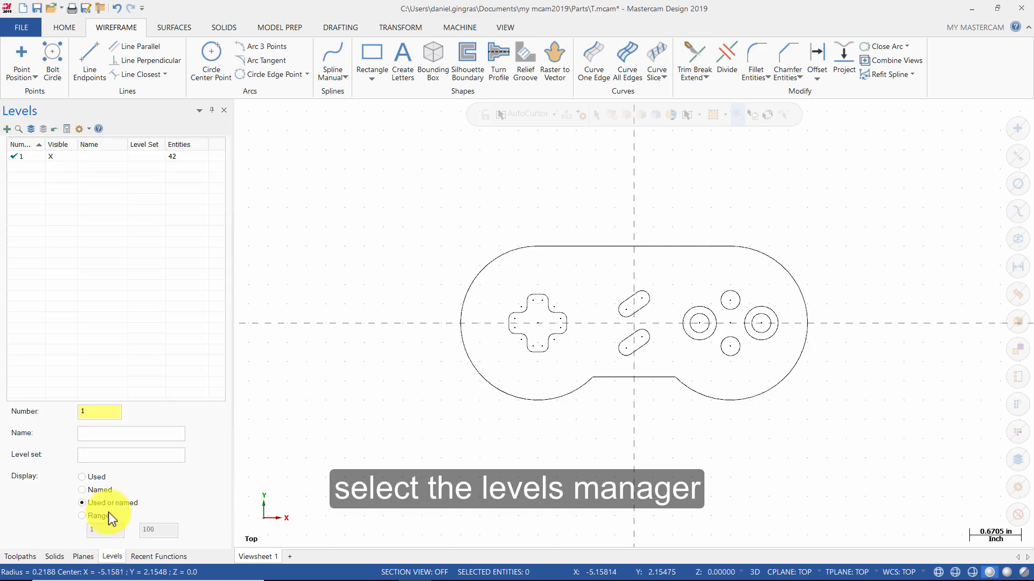
click(107, 432)
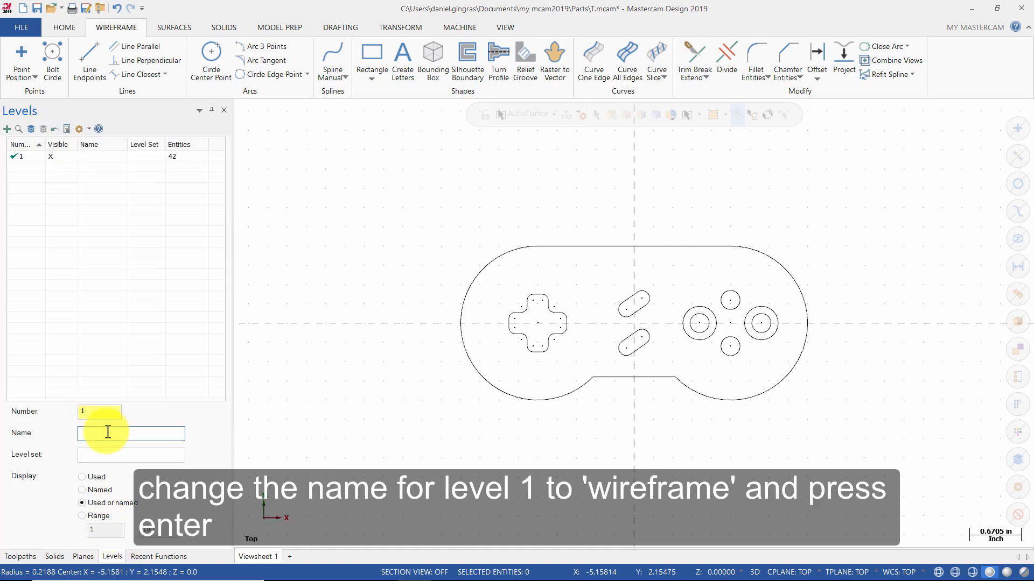
text(Wireframe)
key(Return)
Step: Create level 2 as the active level and name it "Solid"
drag(95, 415, 50, 408)
text(2)
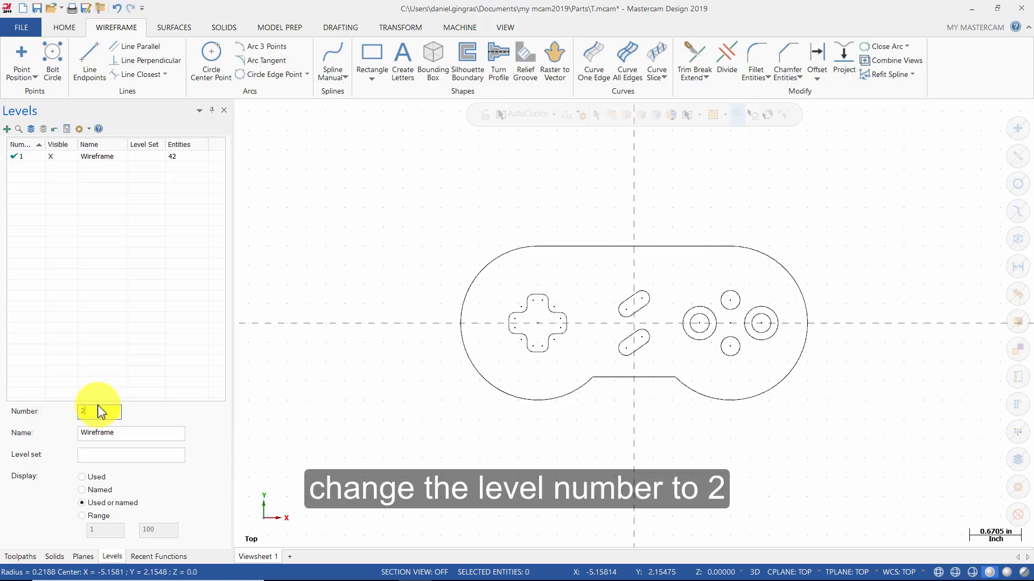
click(151, 434)
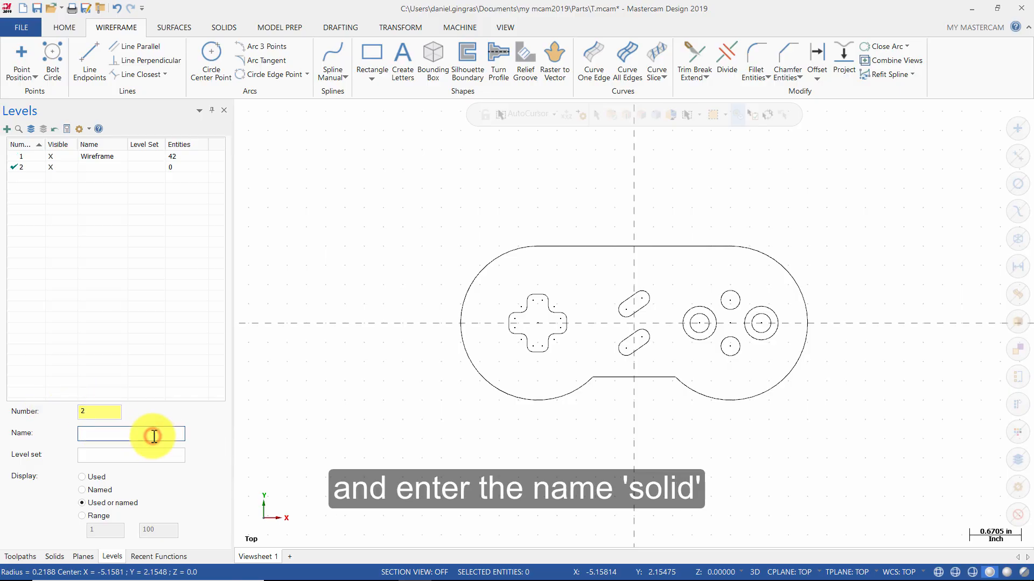
text(Solid)
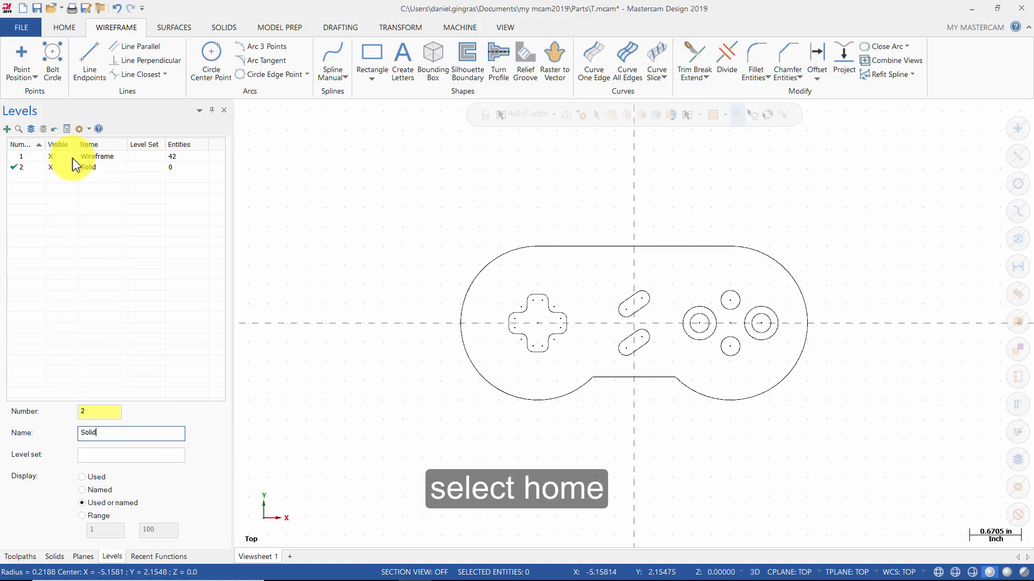
Step: Open the color choices for new solids
click(67, 27)
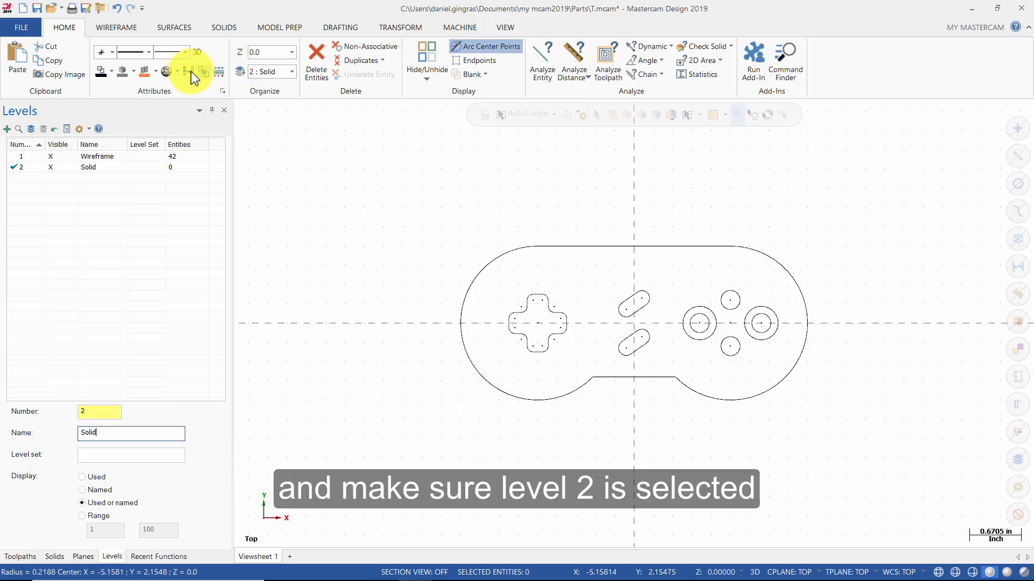
click(133, 70)
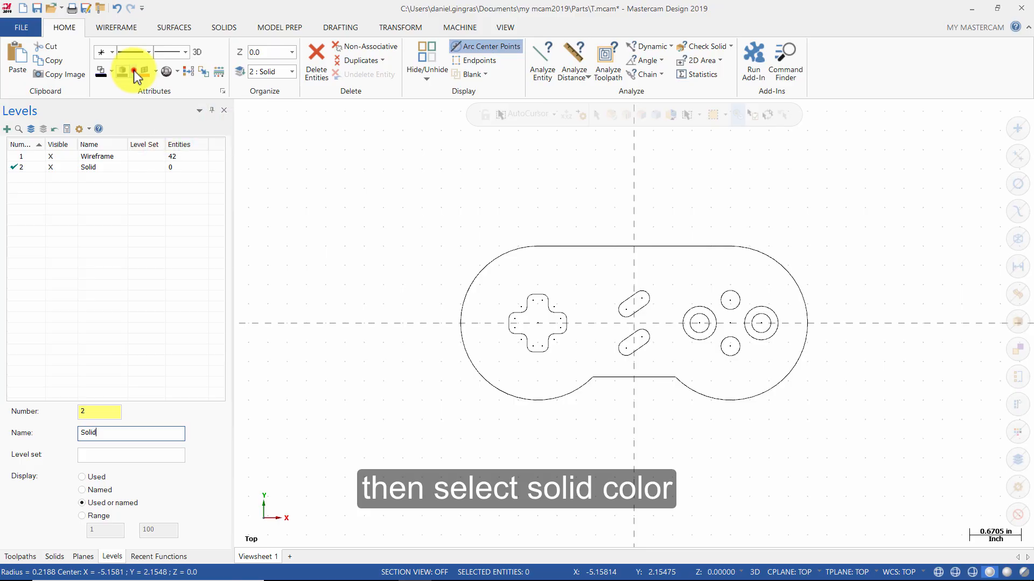